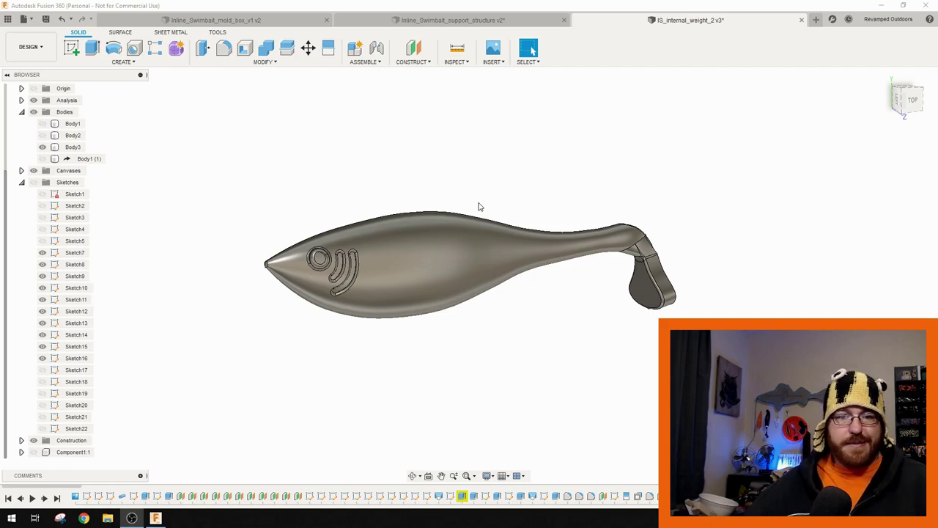
# - Select the tail fin body, then pan and zoom the view toward the tail joint
pyautogui.keyDown('shift'); pyautogui.moveTo(502, 250); pyautogui.dragTo(525, 285, button='middle'); pyautogui.keyUp('shift')
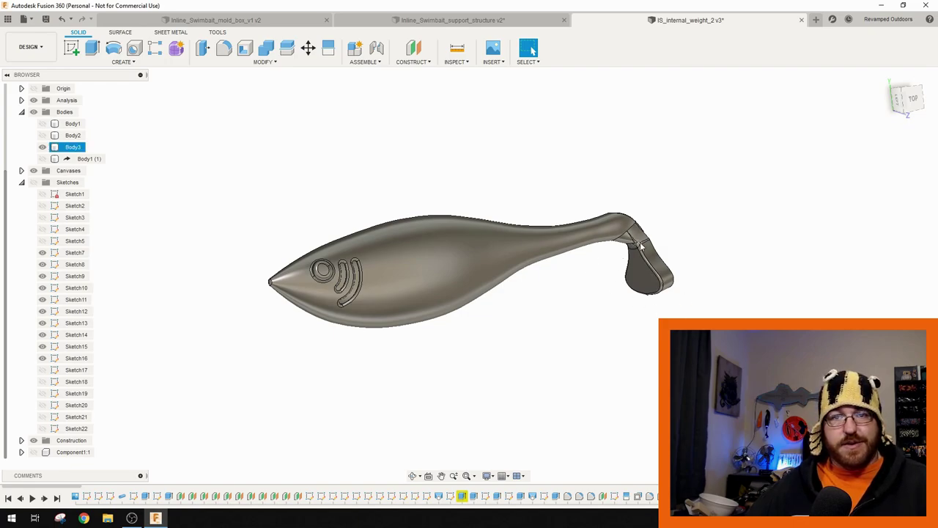
pyautogui.click(657, 258)
pyautogui.keyDown('shift'); pyautogui.moveTo(657, 258); pyautogui.dragTo(630, 224, button='middle'); pyautogui.keyUp('shift')
pyautogui.click(533, 50)
pyautogui.moveTo(857, 404); pyautogui.dragTo(675, 257, button='middle')
pyautogui.scroll(-2, 675, 257)
pyautogui.scroll(5, 497, 200)
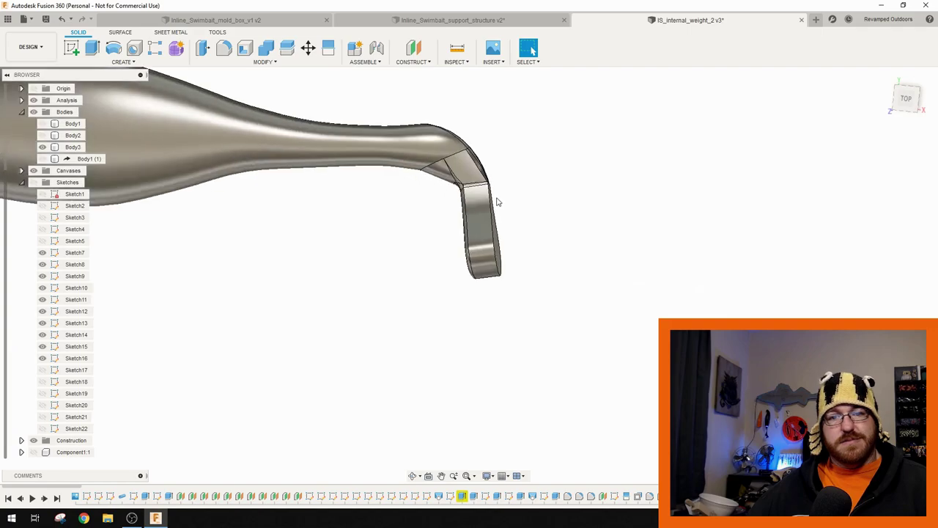
# - Center the tail joint and orbit around it, showing the belly and swinging the tail toward you
pyautogui.moveTo(496, 201); pyautogui.dragTo(580, 264, button='middle')
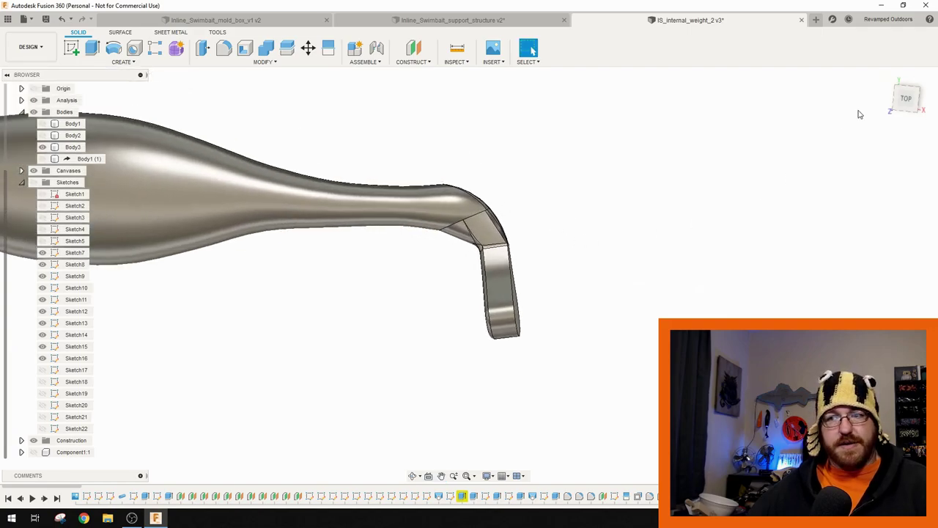
pyautogui.keyDown('shift'); pyautogui.moveTo(740, 194); pyautogui.dragTo(618, 282, button='middle'); pyautogui.keyUp('shift')
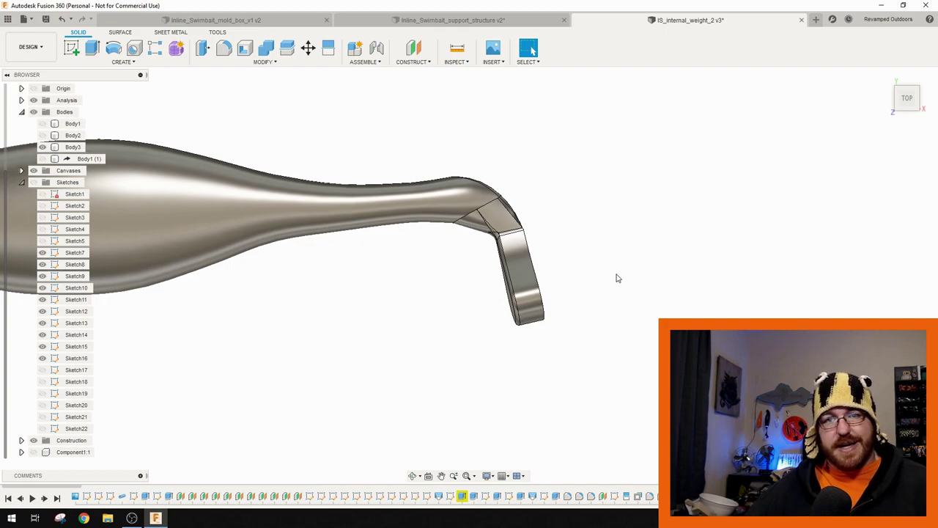
pyautogui.keyDown('shift'); pyautogui.moveTo(542, 245); pyautogui.dragTo(581, 300, button='middle'); pyautogui.keyUp('shift')
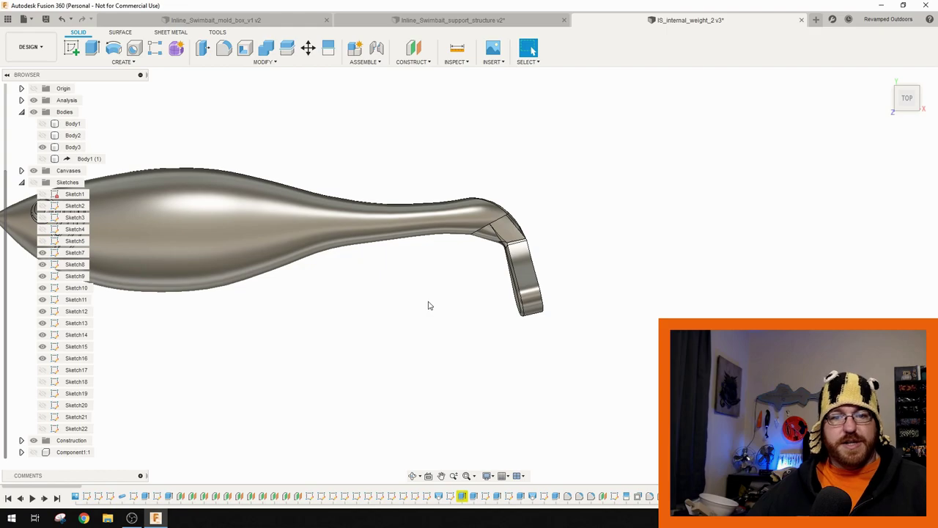
pyautogui.keyDown('shift'); pyautogui.moveTo(430, 306); pyautogui.dragTo(564, 277, button='middle'); pyautogui.keyUp('shift')
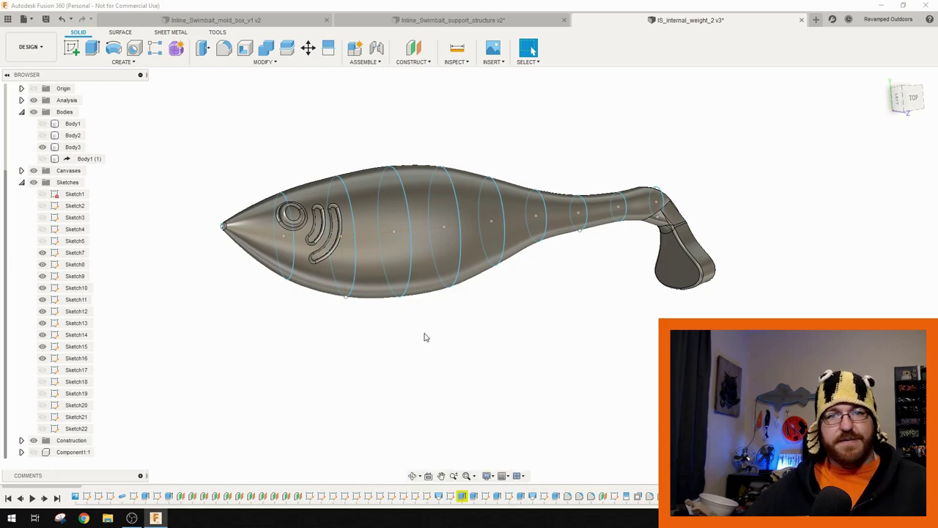
pyautogui.keyDown('shift'); pyautogui.moveTo(411, 318); pyautogui.dragTo(443, 325, button='middle'); pyautogui.keyUp('shift')
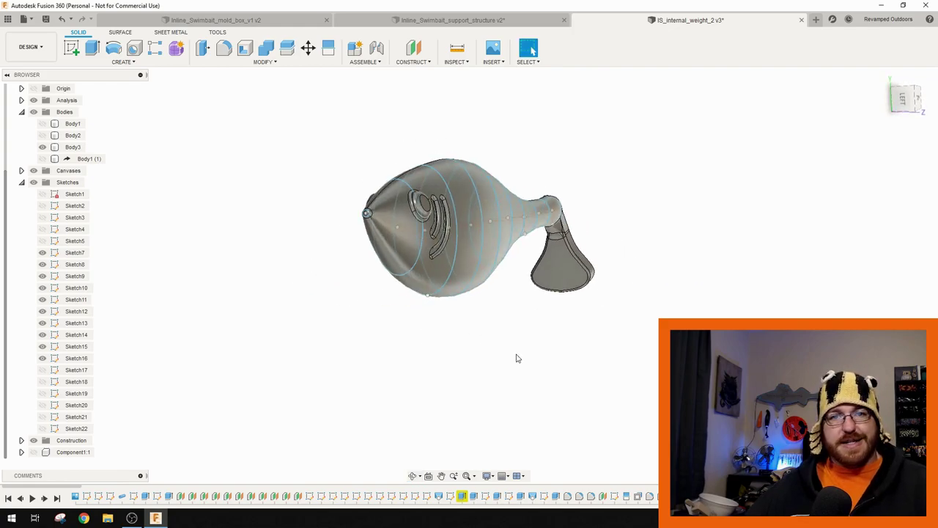
pyautogui.keyDown('shift'); pyautogui.moveTo(518, 335); pyautogui.dragTo(521, 339, button='middle'); pyautogui.keyUp('shift')
pyautogui.press('F6')
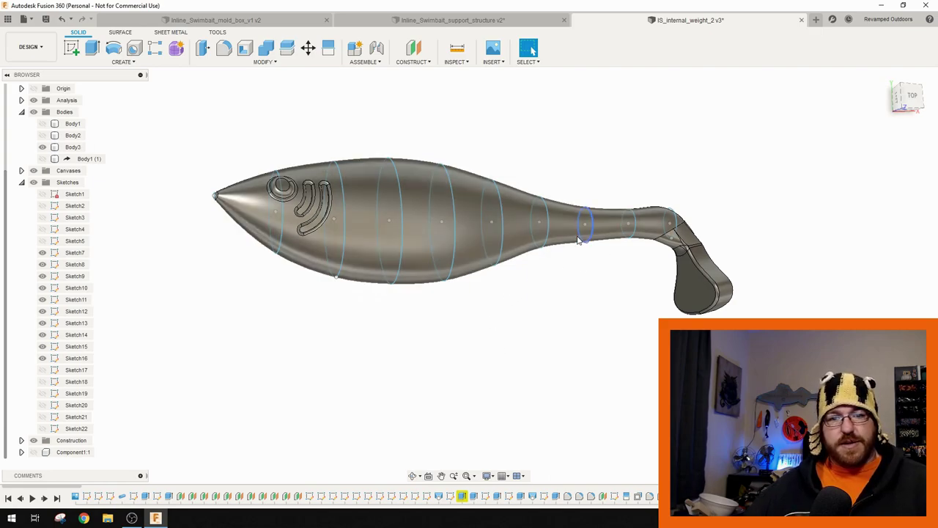
pyautogui.scroll(2, 520, 274)
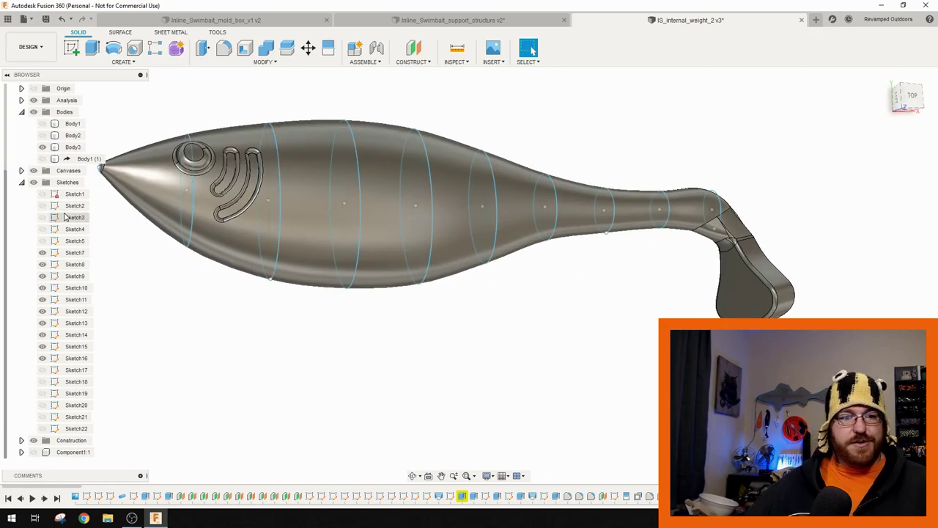
pyautogui.scroll(-5, 366, 377)
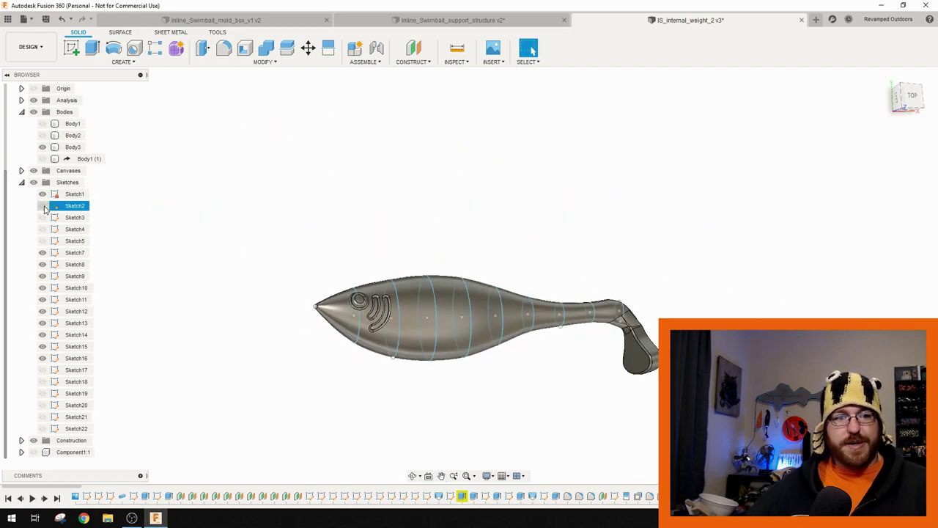
# - Show Sketch2 and the Sketch4 outline points, leaving the Sketch3 hook sketch hidden
pyautogui.click(43, 206)
pyautogui.click(42, 218)
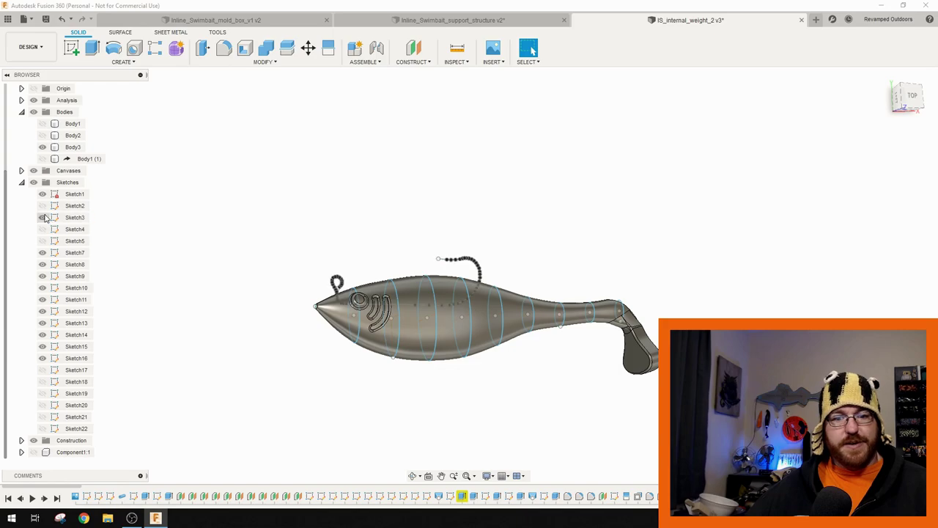
pyautogui.click(43, 218)
pyautogui.click(43, 229)
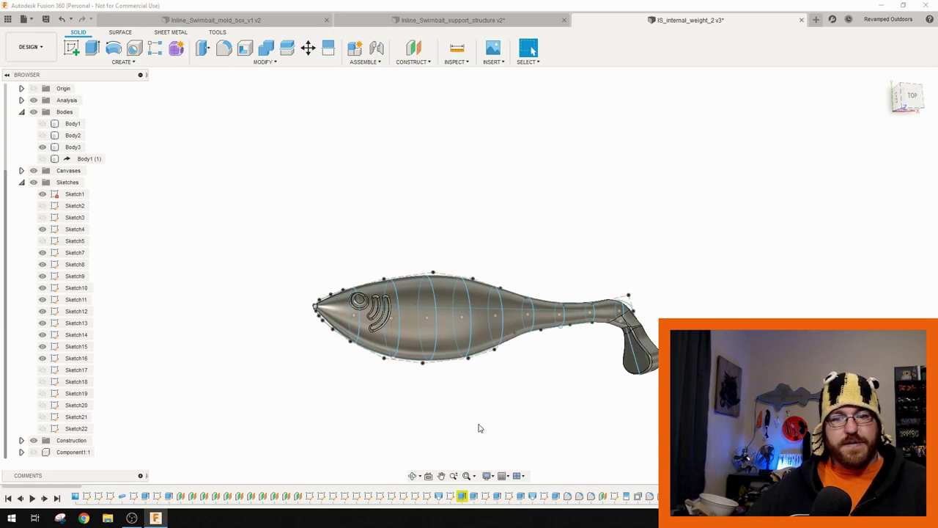
pyautogui.moveTo(477, 428)
pyautogui.keyDown('shift'); pyautogui.mouseDown(button='middle')
pyautogui.moveTo(463, 385)
pyautogui.moveTo(440, 388)
pyautogui.mouseUp(button='middle'); pyautogui.keyUp('shift')
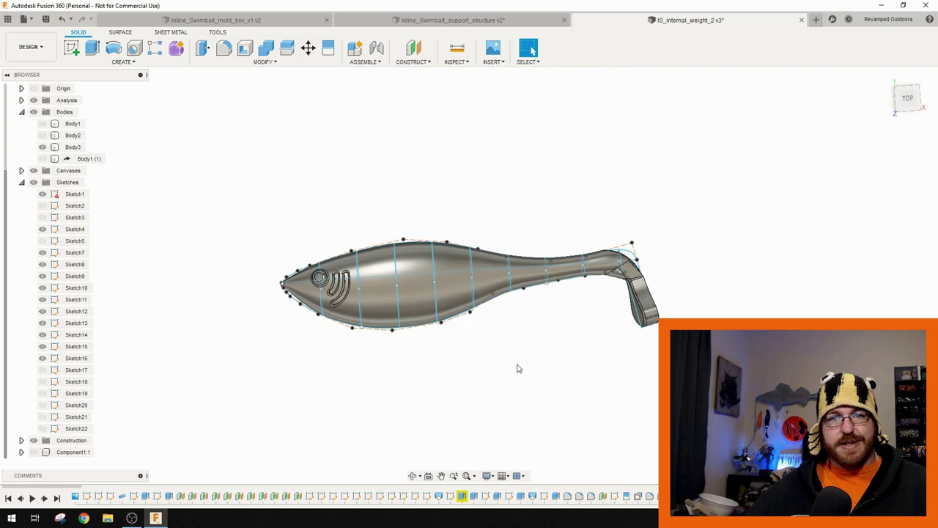
# - Show the flat Body2 profile and orbit to a tall end-on view of the fish
pyautogui.click(42, 135)
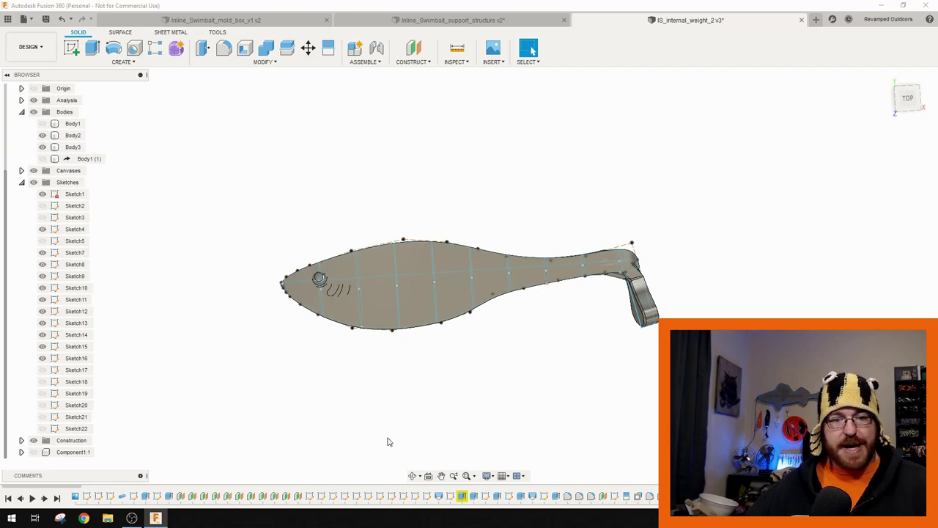
pyautogui.keyDown('shift'); pyautogui.moveTo(389, 442); pyautogui.dragTo(487, 411, button='middle'); pyautogui.keyUp('shift')
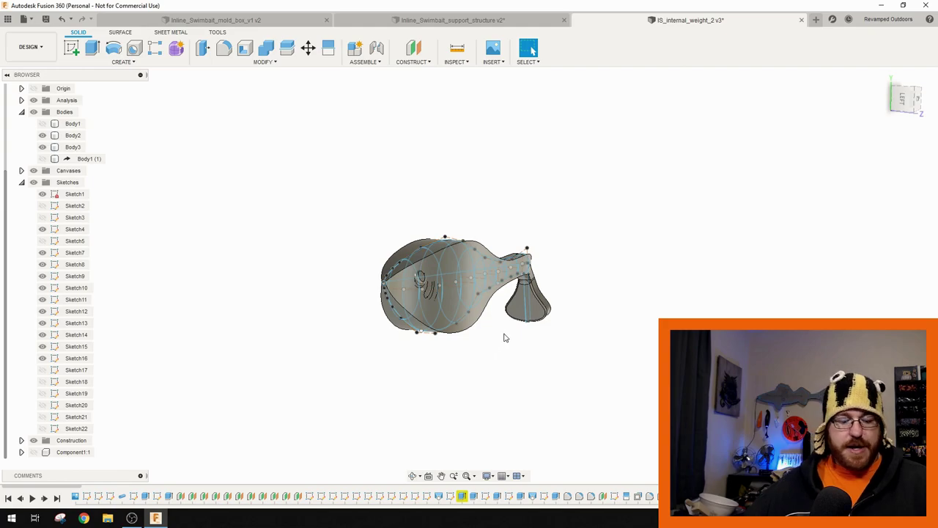
pyautogui.keyDown('shift'); pyautogui.moveTo(505, 337); pyautogui.dragTo(436, 343, button='middle'); pyautogui.keyUp('shift')
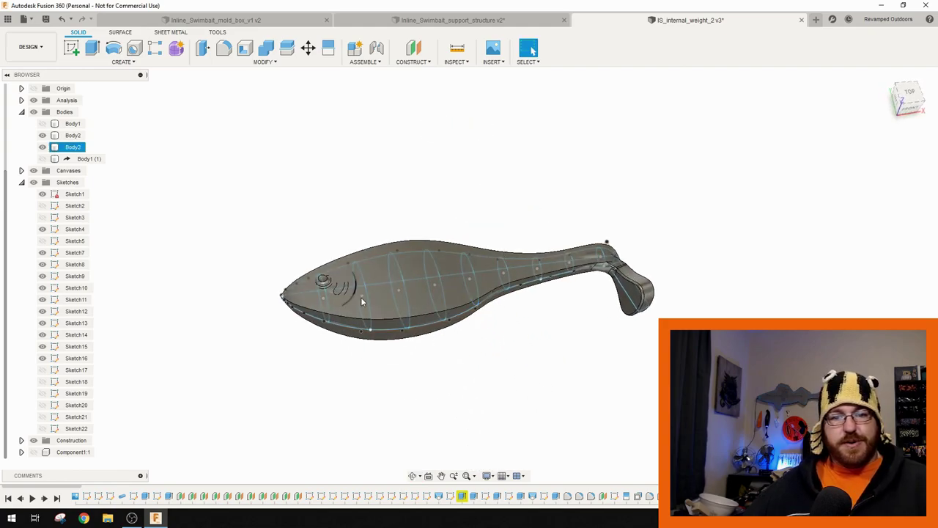
# - Toggle Body1, Body2 and Body3 visibility to compare them, ending with only Body3 shown
pyautogui.click(42, 135)
pyautogui.click(42, 135)
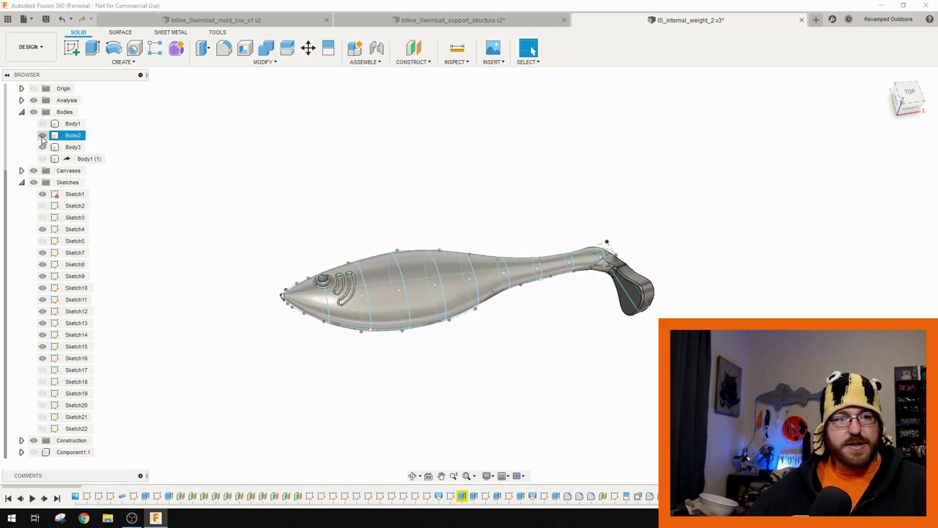
pyautogui.click(42, 147)
pyautogui.keyDown('shift'); pyautogui.moveTo(618, 435); pyautogui.dragTo(579, 427, button='middle'); pyautogui.keyUp('shift')
pyautogui.click(333, 240)
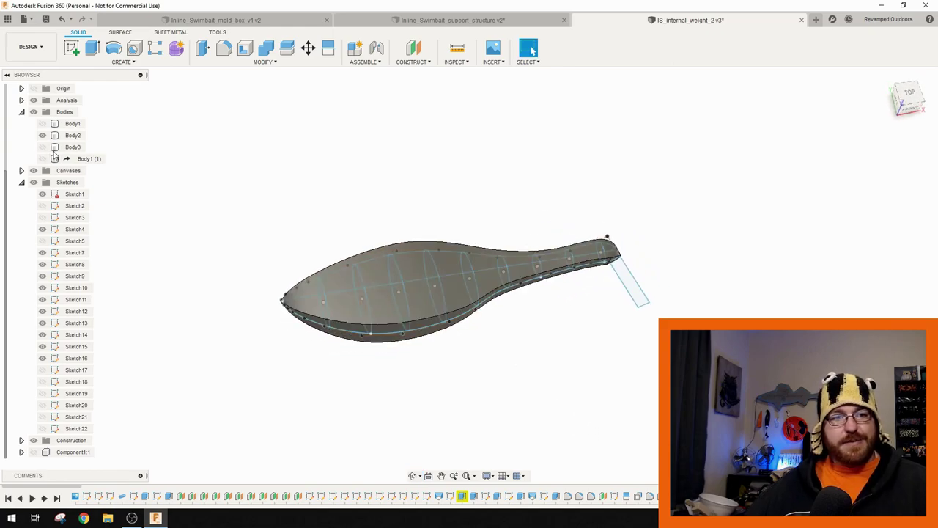
pyautogui.click(41, 135)
pyautogui.click(42, 123)
pyautogui.click(42, 123)
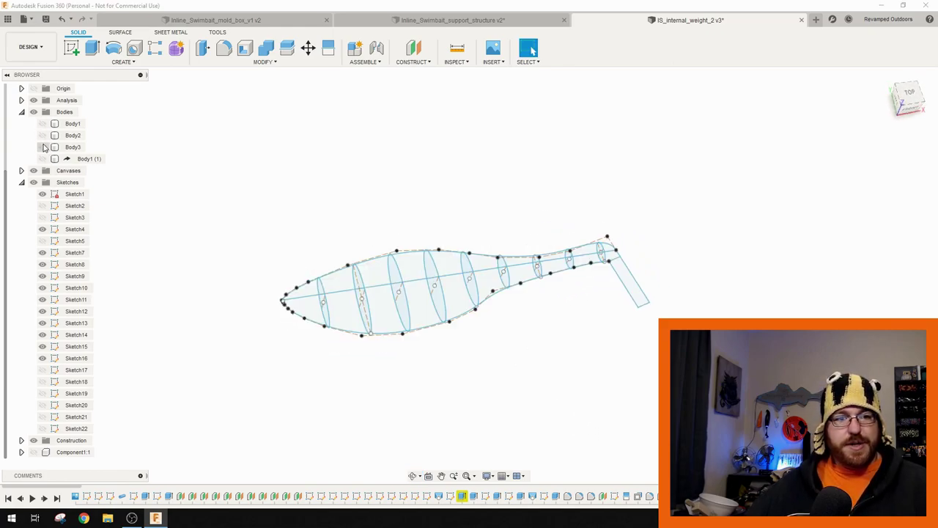
pyautogui.click(42, 147)
# - Hide Body3 to inspect the loft profiles, select the front Sketch8 profile, then re-show Body3
pyautogui.click(42, 146)
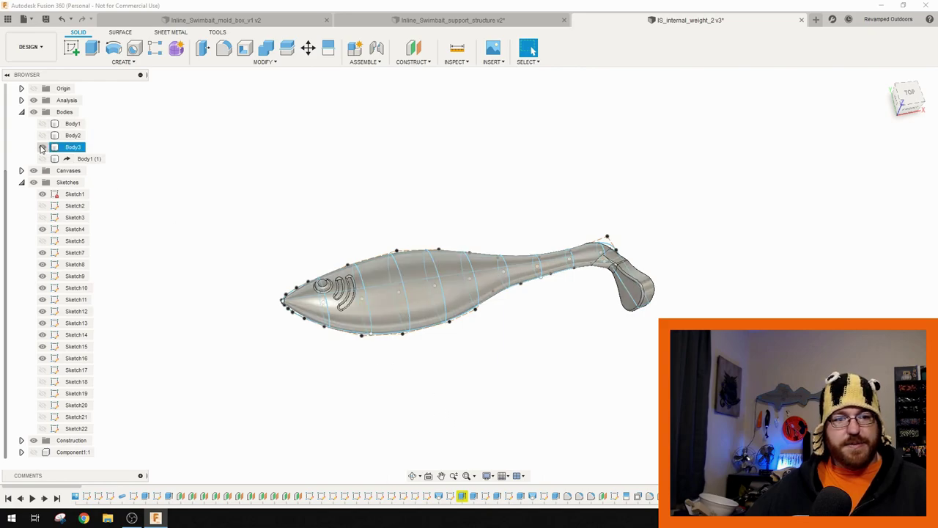
pyautogui.moveTo(375, 349)
pyautogui.mouseDown()
pyautogui.moveTo(398, 342)
pyautogui.moveTo(345, 330)
pyautogui.mouseUp()
pyautogui.press('Escape')
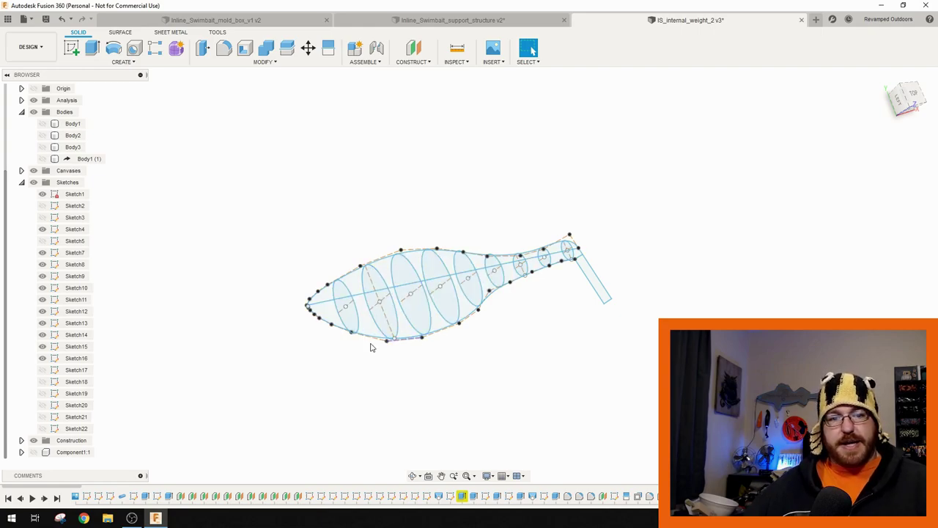
pyautogui.keyDown('shift'); pyautogui.moveTo(451, 375); pyautogui.dragTo(469, 356, button='middle'); pyautogui.keyUp('shift')
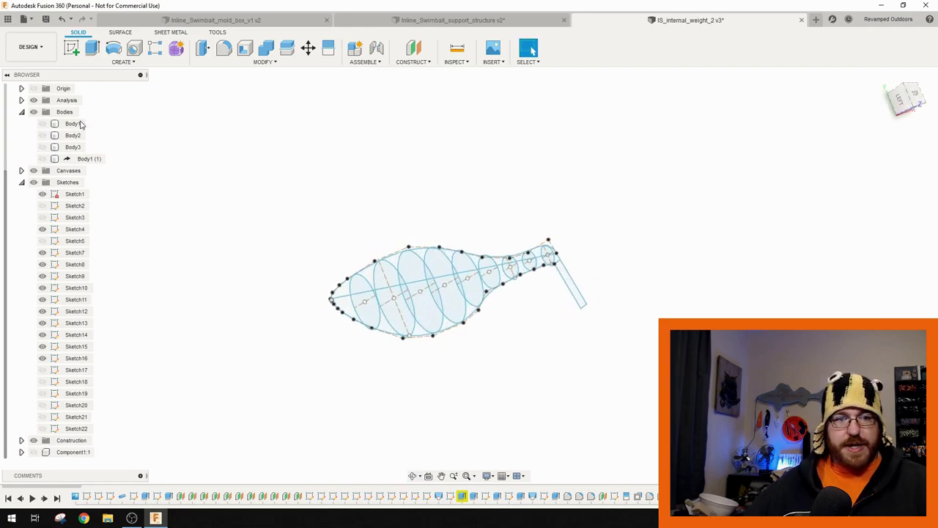
pyautogui.scroll(5, 363, 293)
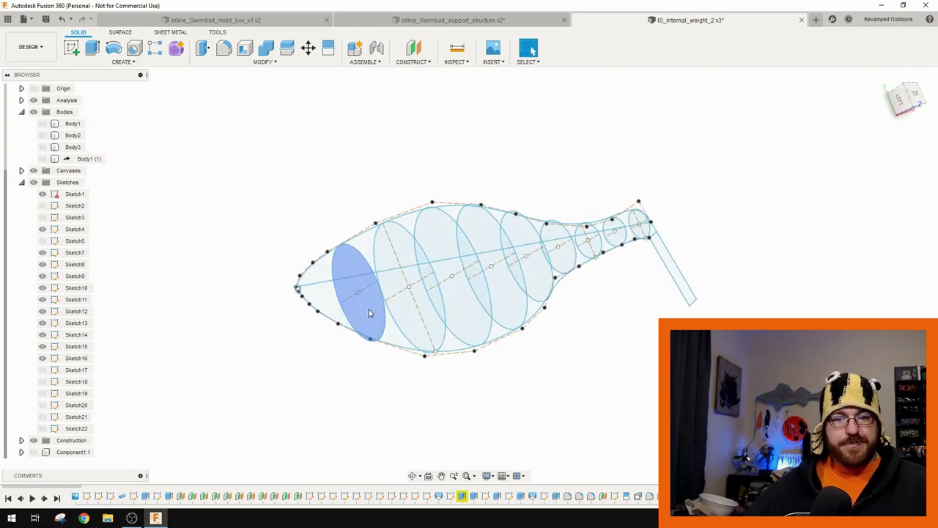
pyautogui.click(344, 244)
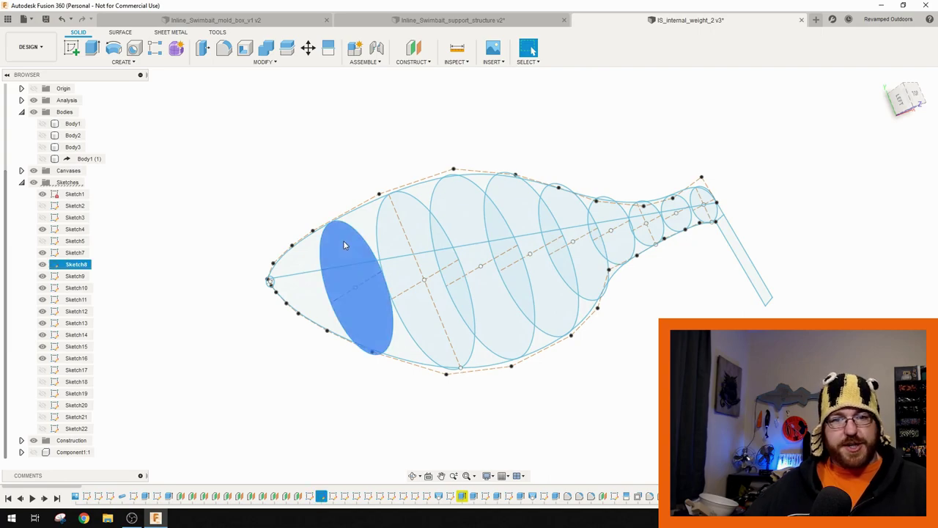
pyautogui.click(42, 147)
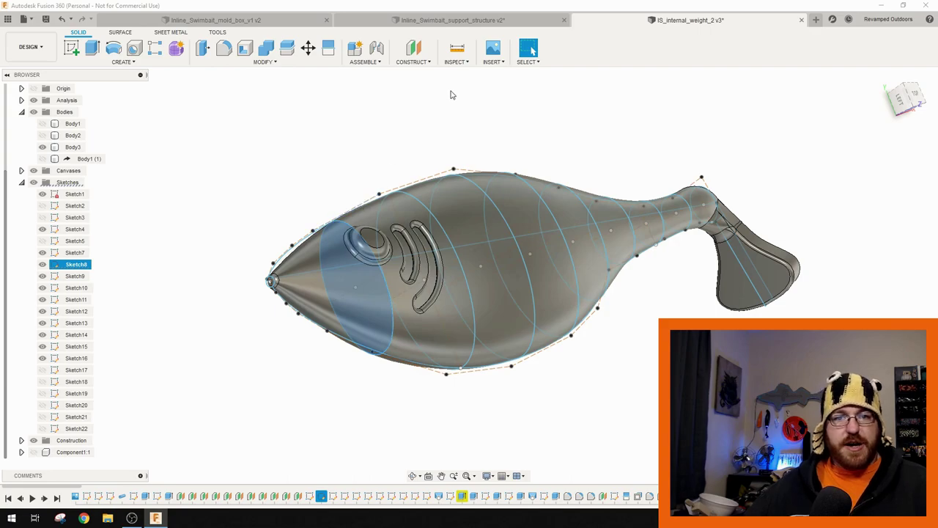
# - Start a section analysis of the body, orbit onto the cut face, and hide Plane6
pyautogui.click(456, 60)
pyautogui.click(484, 166)
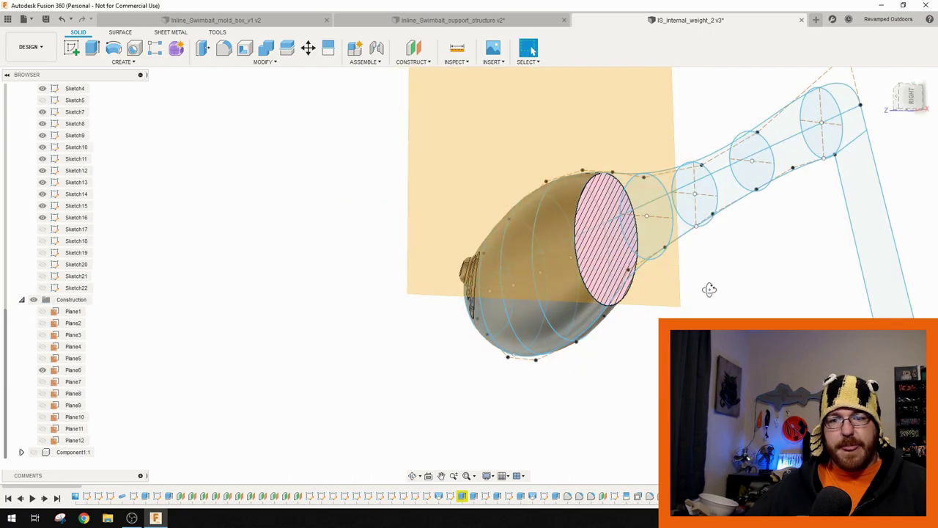
pyautogui.keyDown('shift'); pyautogui.moveTo(708, 289); pyautogui.dragTo(559, 223, button='middle'); pyautogui.keyUp('shift')
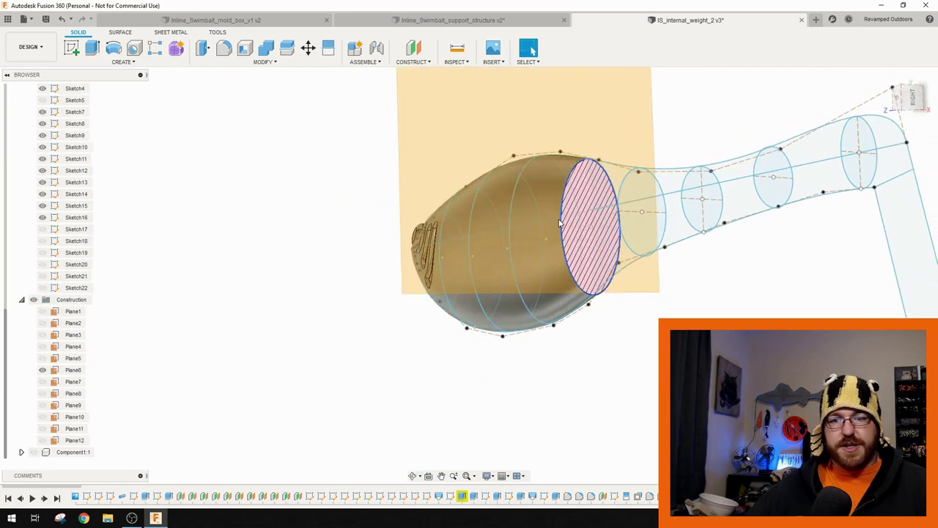
pyautogui.click(42, 370)
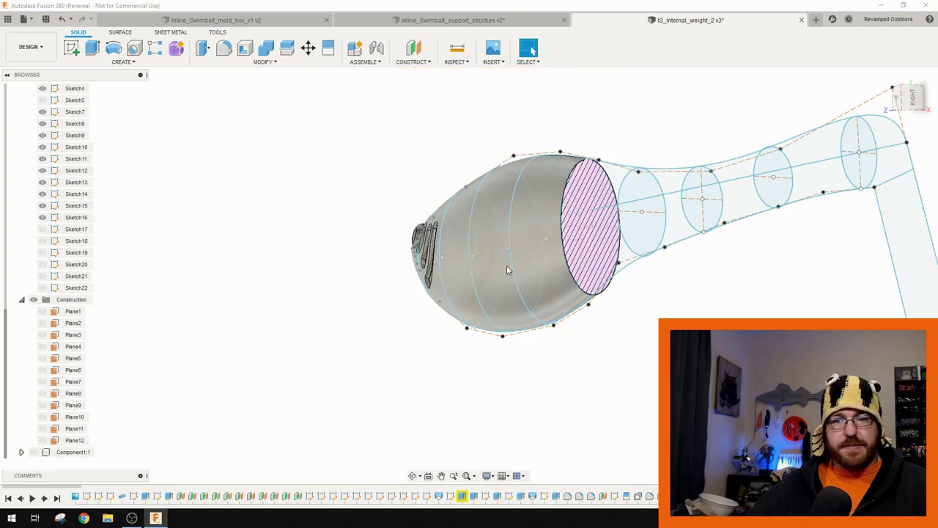
pyautogui.scroll(4, 572, 224)
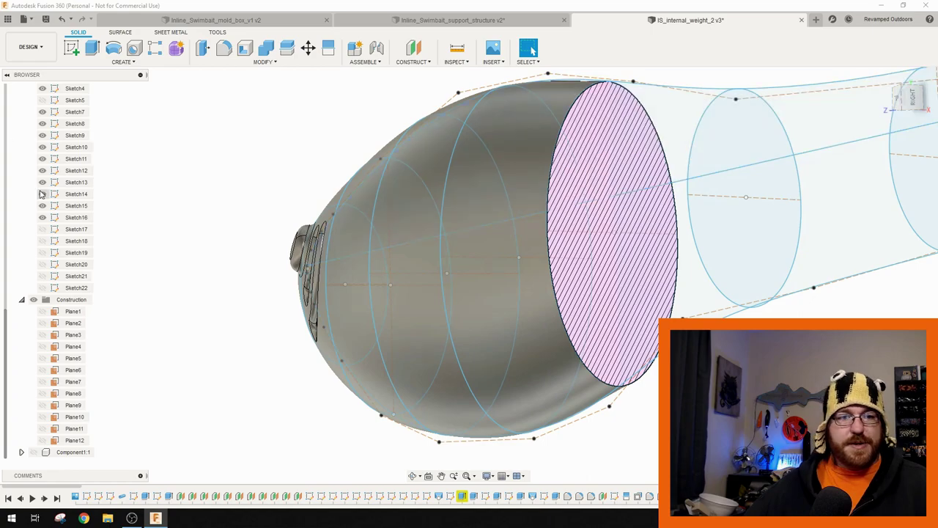
pyautogui.scroll(5, 42, 194)
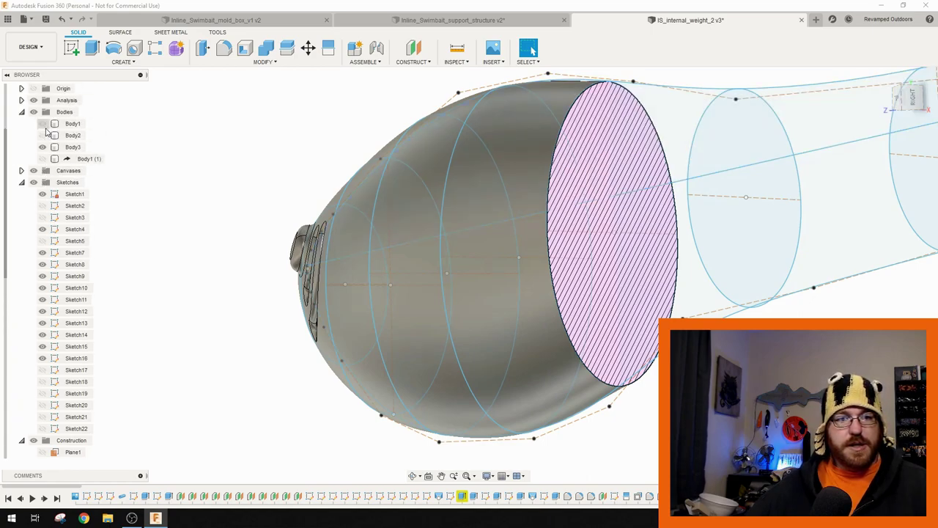
# - Toggle Body2 and Body3 visibility to compare them, leaving Body2 shown and Body3 hidden
pyautogui.click(42, 135)
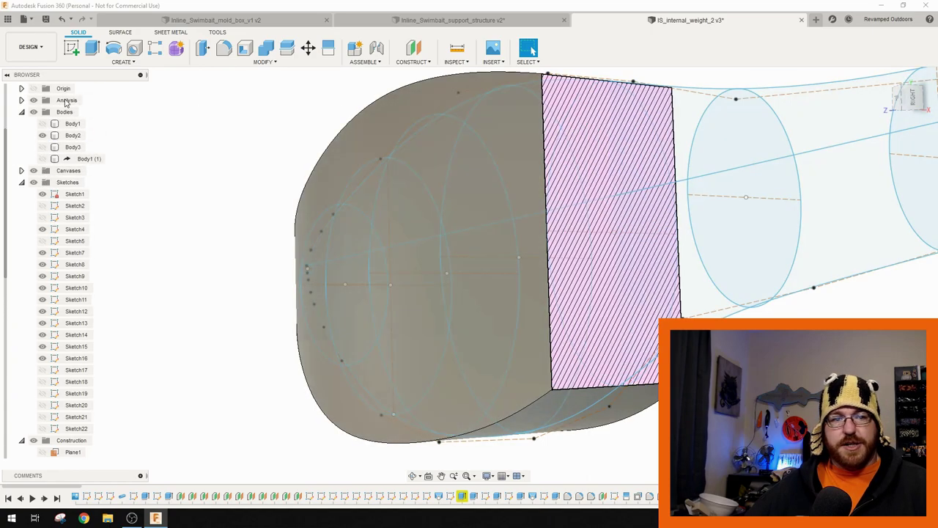
pyautogui.click(42, 135)
pyautogui.click(42, 135)
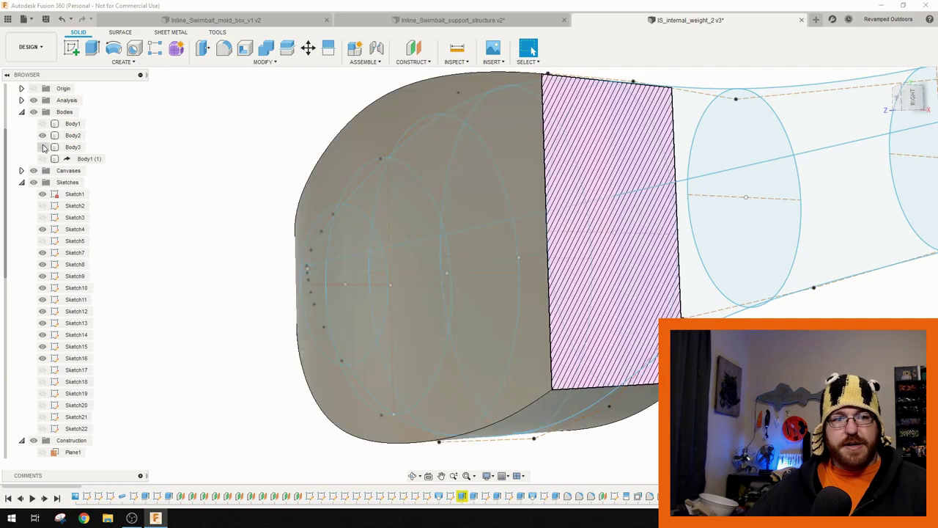
pyautogui.click(42, 147)
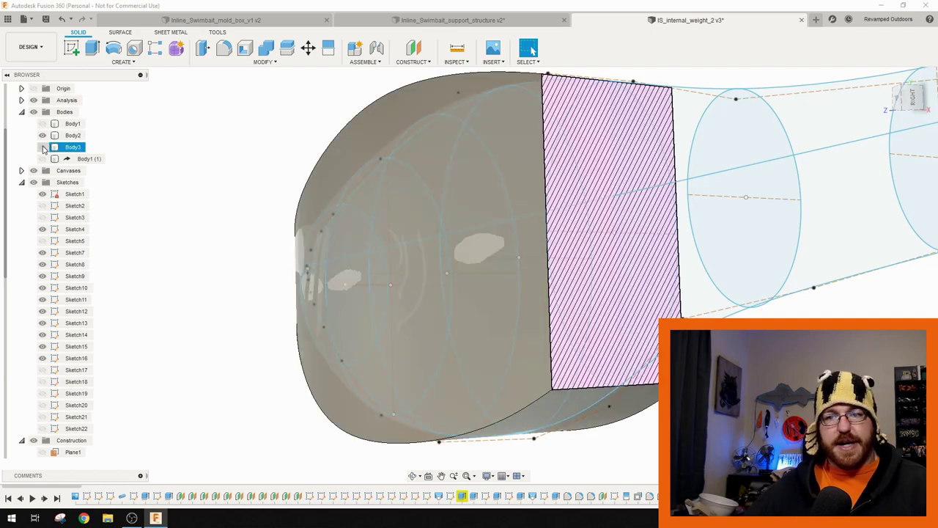
pyautogui.click(43, 148)
pyautogui.click(43, 150)
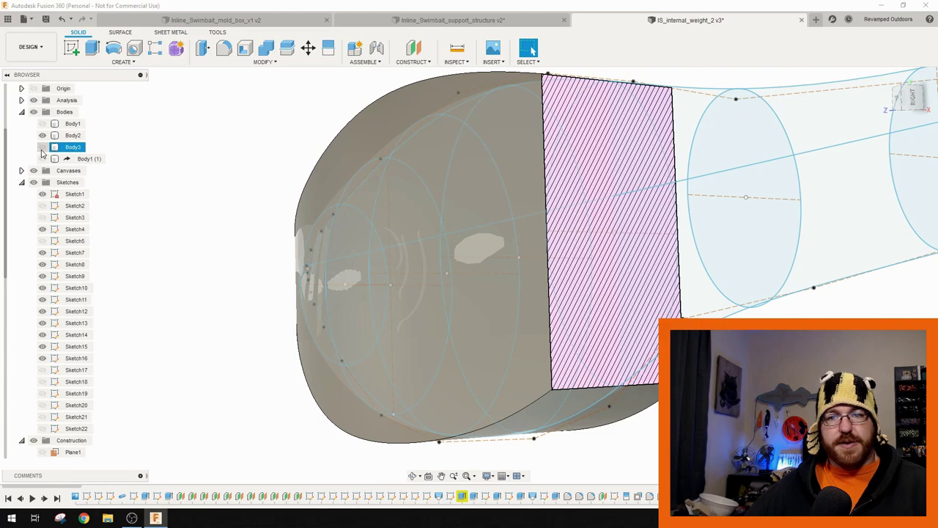
pyautogui.click(43, 148)
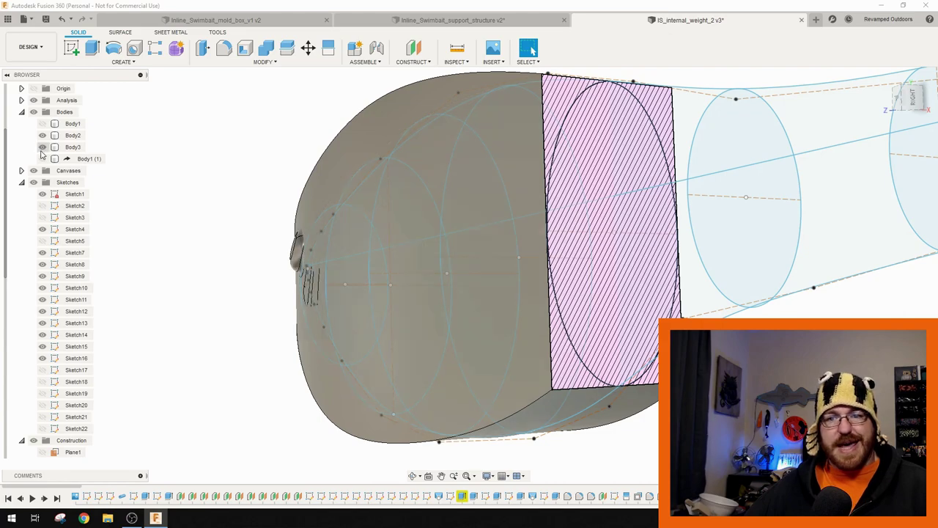
pyautogui.click(42, 150)
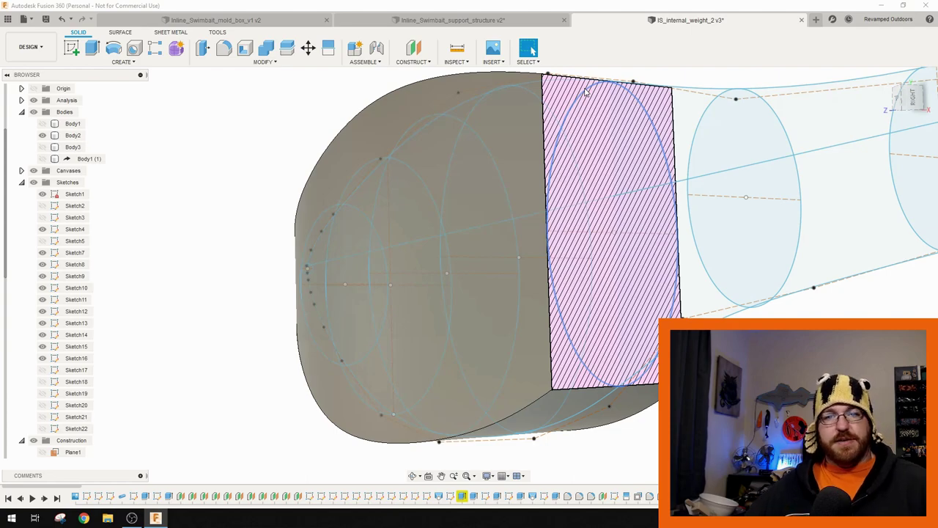
pyautogui.click(460, 135)
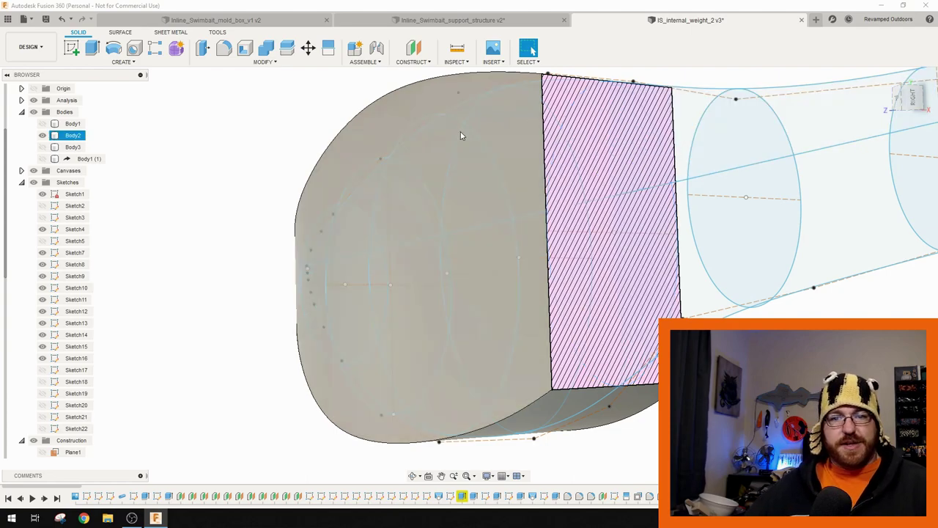
pyautogui.press('Escape')
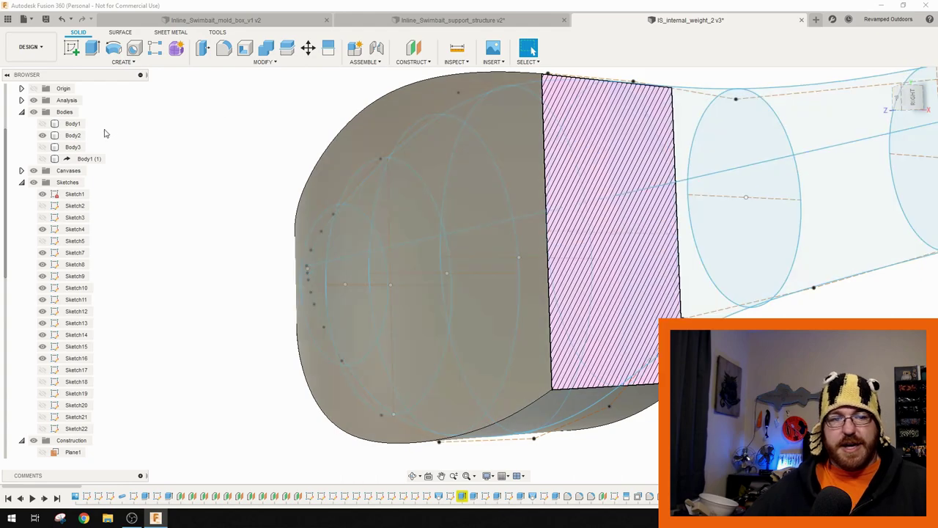
# - Hide Body2 plus Sketch1, Sketch4 and Sketch5, leaving only the ellipse sketches
pyautogui.click(42, 135)
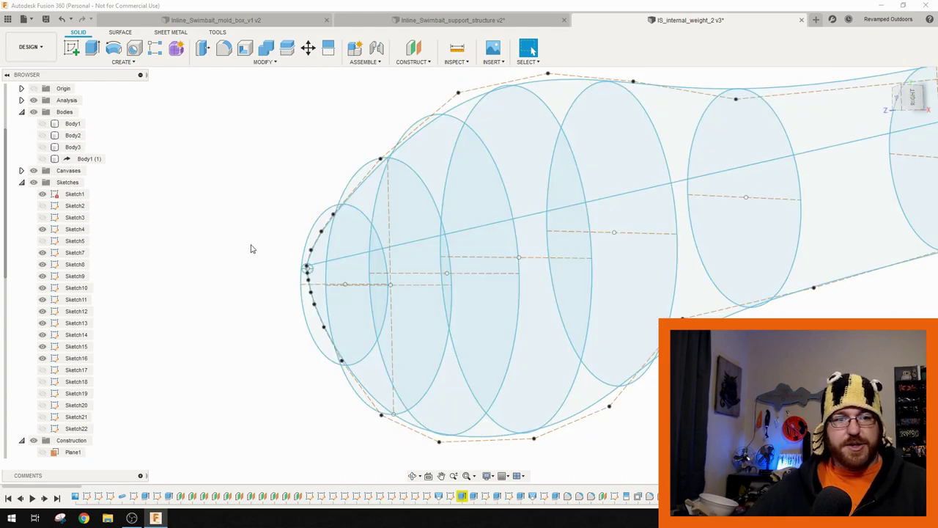
pyautogui.scroll(-5, 518, 340)
pyautogui.moveTo(518, 339)
pyautogui.keyDown('shift'); pyautogui.mouseDown(button='middle')
pyautogui.moveTo(559, 360)
pyautogui.moveTo(609, 367)
pyautogui.moveTo(652, 360)
pyautogui.moveTo(641, 342)
pyautogui.mouseUp(button='middle'); pyautogui.keyUp('shift')
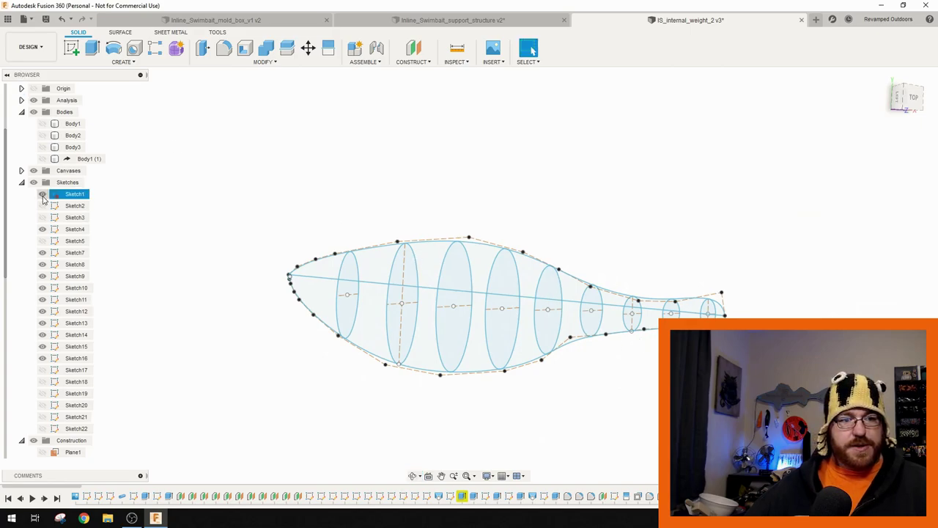
pyautogui.click(42, 193)
pyautogui.click(42, 229)
pyautogui.click(41, 240)
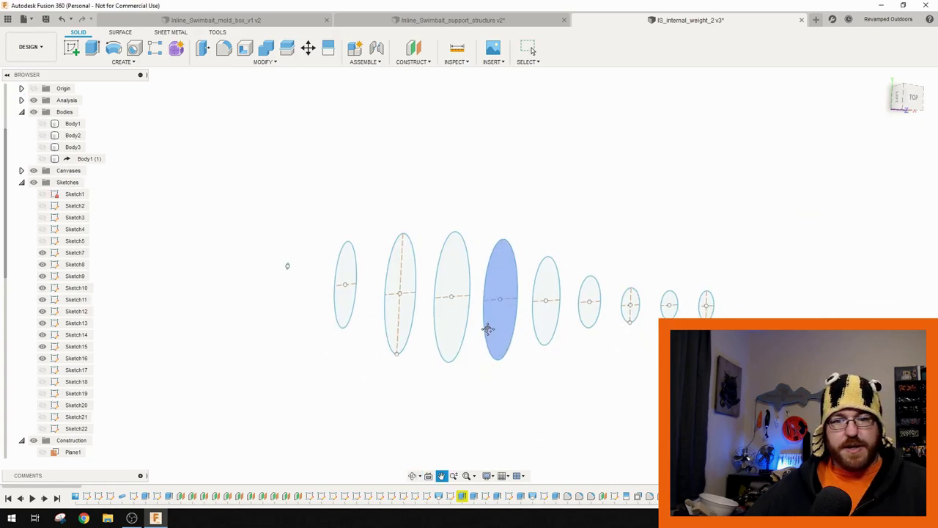
# - Orbit so the ellipses face the camera and pick the last, smallest ellipse
pyautogui.keyDown('shift'); pyautogui.moveTo(488, 329); pyautogui.dragTo(513, 367, button='middle'); pyautogui.keyUp('shift')
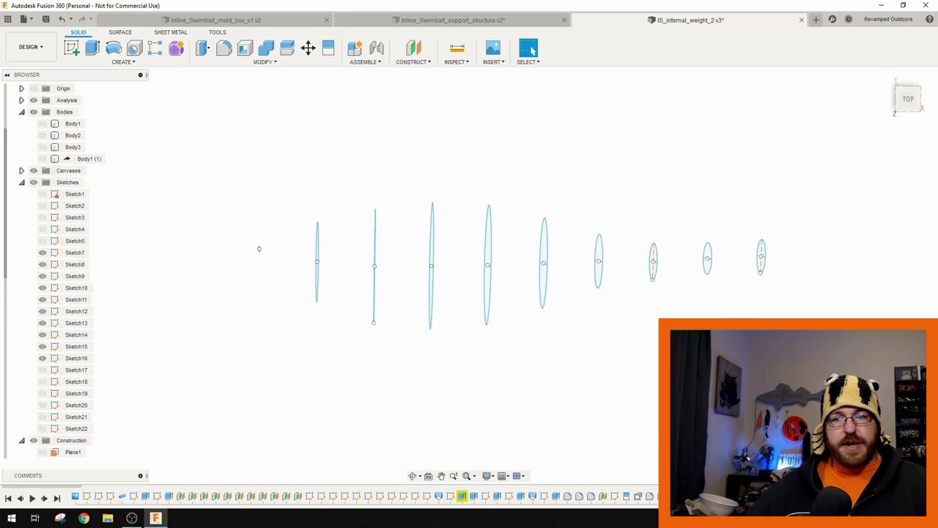
pyautogui.moveTo(709, 315)
pyautogui.keyDown('shift'); pyautogui.mouseDown(button='middle')
pyautogui.moveTo(734, 308)
pyautogui.moveTo(717, 272)
pyautogui.mouseUp(button='middle'); pyautogui.keyUp('shift')
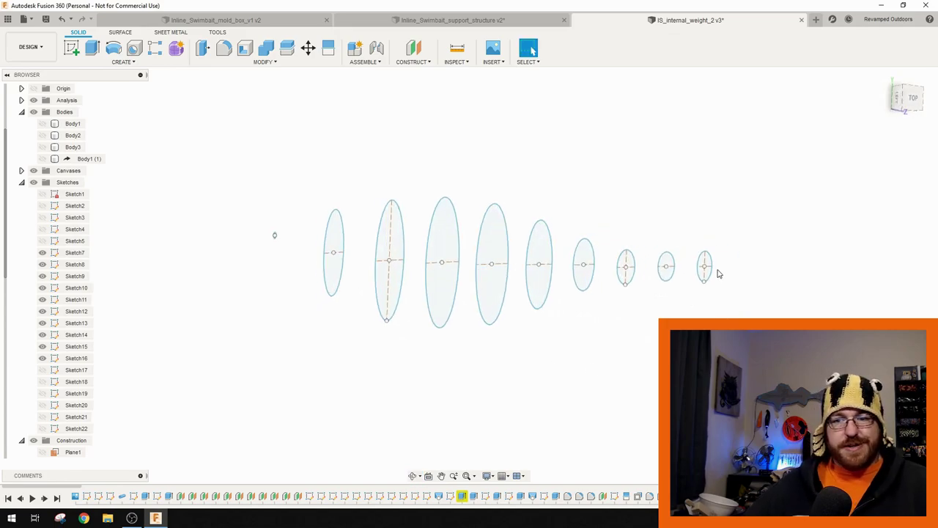
pyautogui.scroll(3, 704, 268)
pyautogui.click(695, 264)
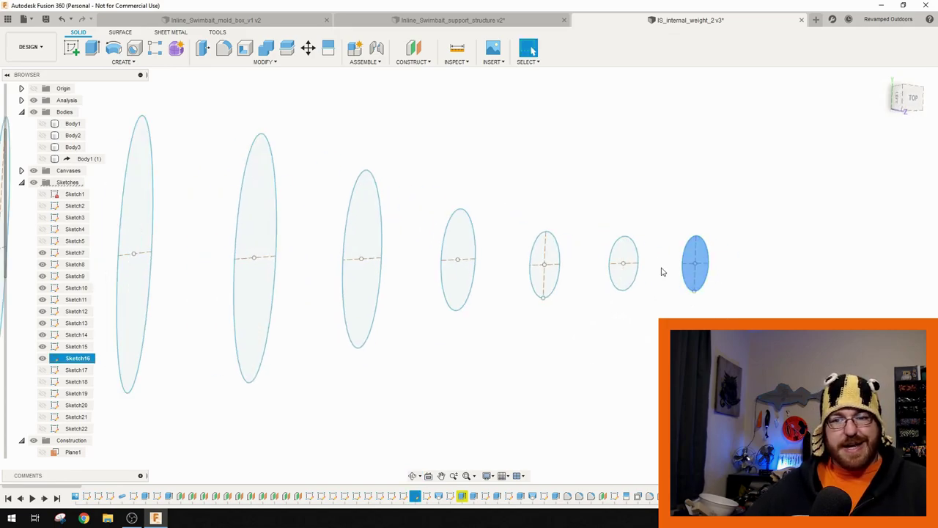
pyautogui.click(123, 61)
pyautogui.click(93, 156)
pyautogui.click(623, 263)
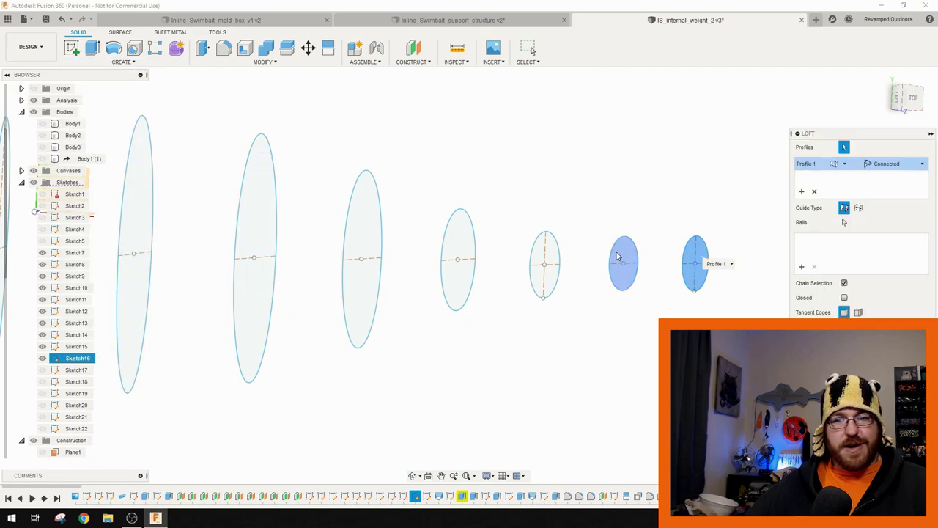
pyautogui.click(549, 255)
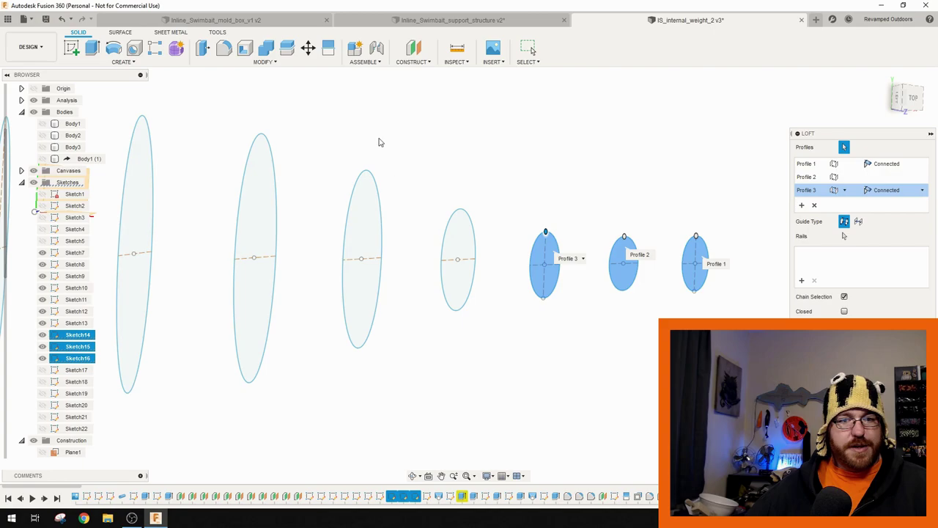
pyautogui.scroll(2, 53, 187)
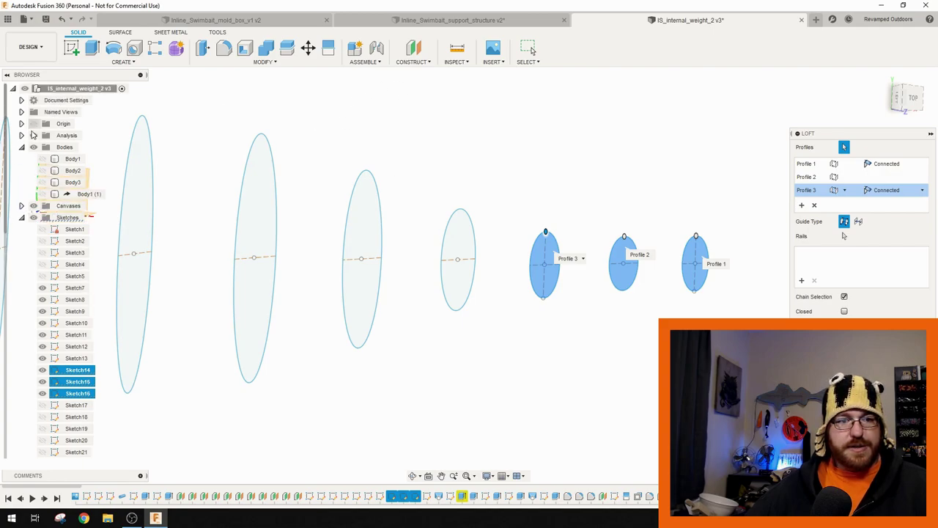
pyautogui.moveTo(442, 349)
pyautogui.keyDown('shift'); pyautogui.mouseDown(button='middle')
pyautogui.moveTo(477, 358)
pyautogui.moveTo(507, 311)
pyautogui.moveTo(516, 316)
pyautogui.mouseUp(button='middle'); pyautogui.keyUp('shift')
pyautogui.click(455, 247)
pyautogui.click(412, 247)
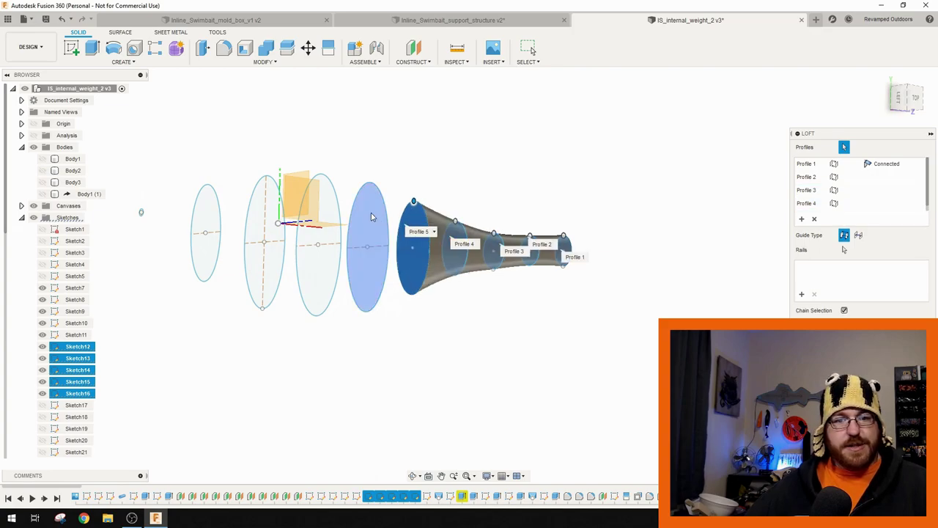
pyautogui.click(371, 217)
pyautogui.click(334, 208)
pyautogui.click(258, 215)
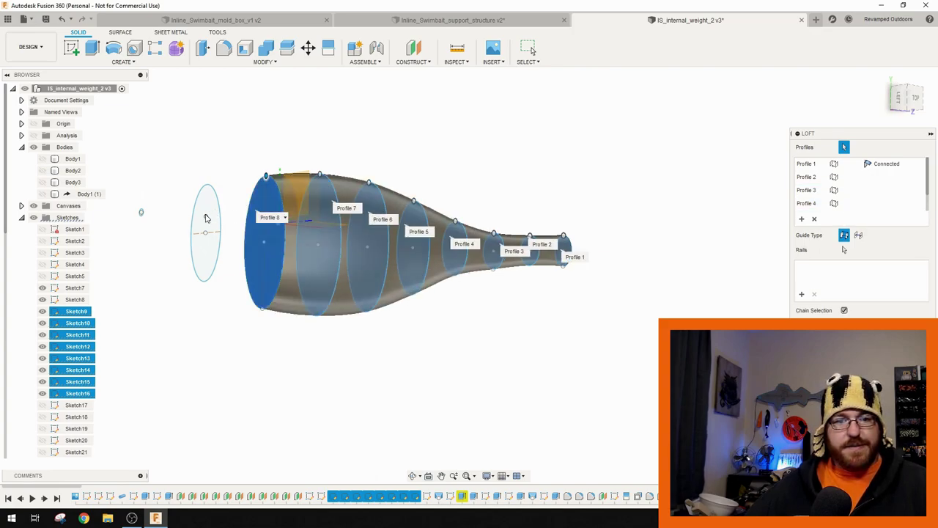
pyautogui.click(206, 218)
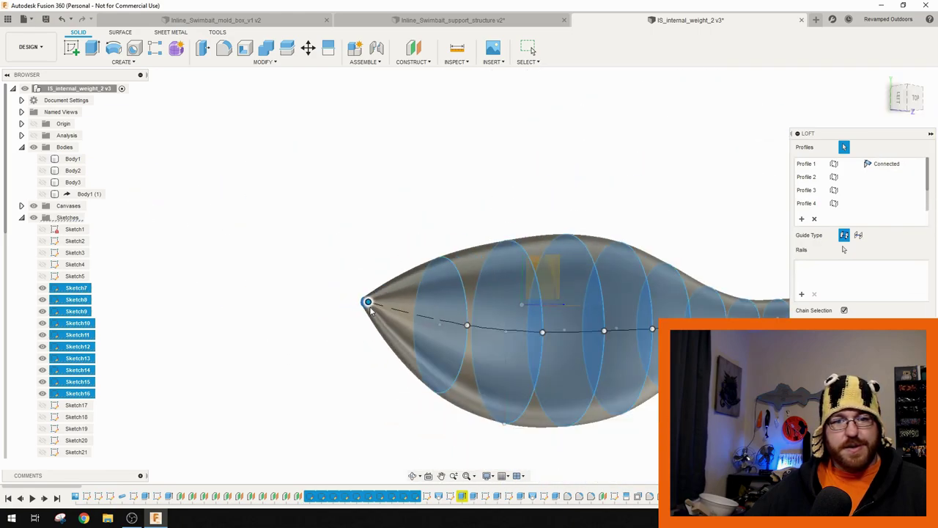
pyautogui.scroll(-3, 518, 377)
pyautogui.moveTo(517, 377)
pyautogui.keyDown('shift'); pyautogui.mouseDown(button='middle')
pyautogui.moveTo(506, 315)
pyautogui.moveTo(524, 324)
pyautogui.moveTo(474, 301)
pyautogui.mouseUp(button='middle'); pyautogui.keyUp('shift')
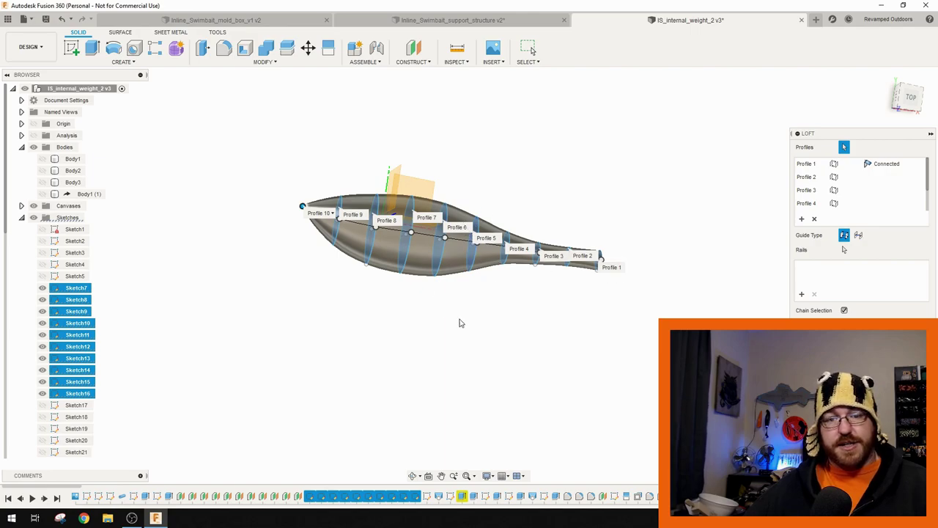
pyautogui.scroll(-1, 475, 281)
pyautogui.scroll(3, 474, 277)
pyautogui.keyDown('shift'); pyautogui.moveTo(486, 294); pyautogui.dragTo(438, 240, button='middle'); pyautogui.keyUp('shift')
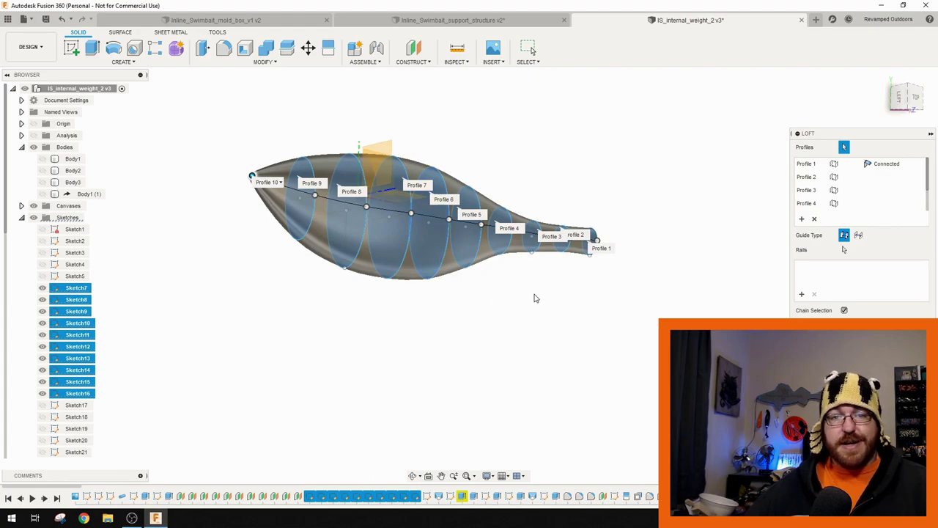
pyautogui.keyDown('shift'); pyautogui.moveTo(535, 298); pyautogui.dragTo(627, 325, button='middle'); pyautogui.keyUp('shift')
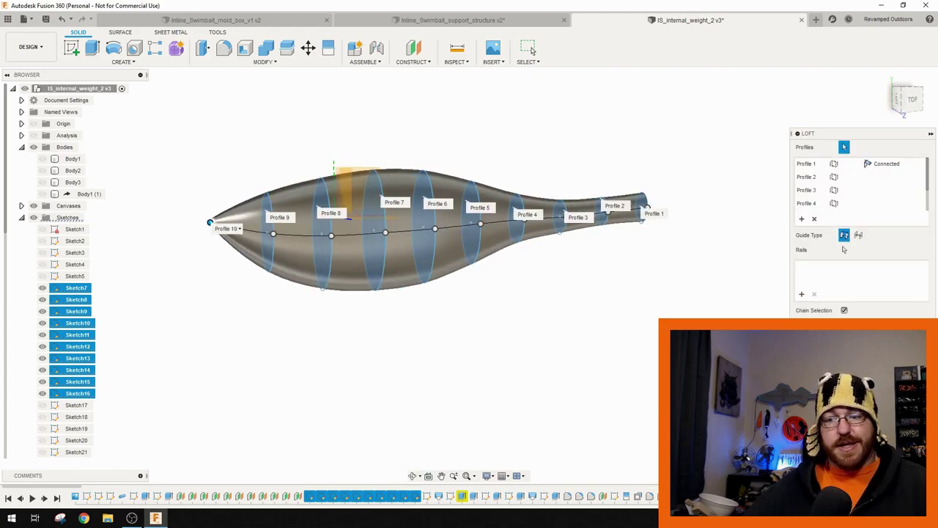
pyautogui.press('Escape')
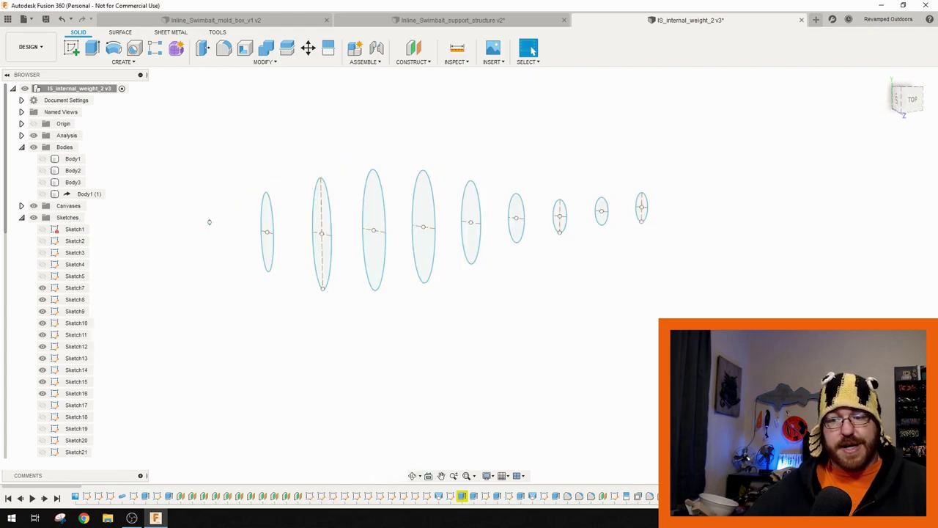
# - Show Body3, turn off the section analysis, and orbit the lure to a side view
pyautogui.click(43, 183)
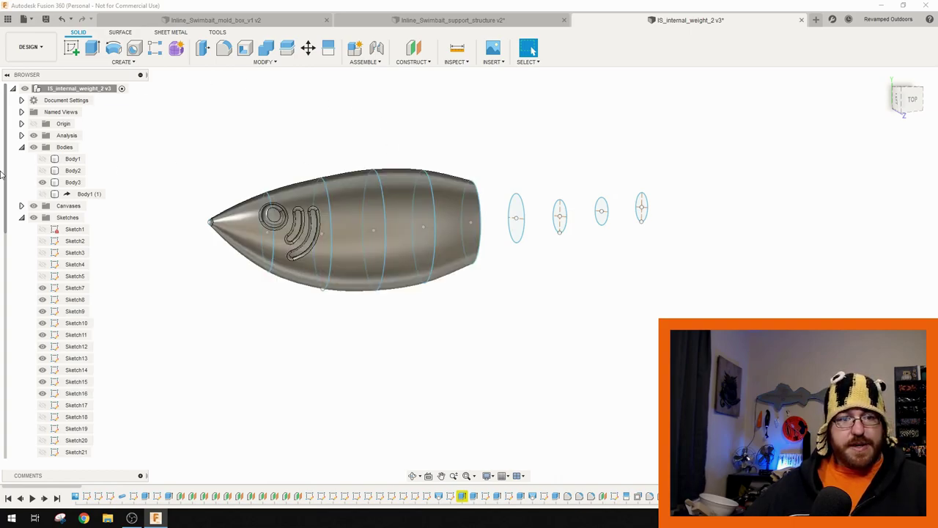
pyautogui.click(34, 135)
pyautogui.keyDown('shift'); pyautogui.moveTo(568, 358); pyautogui.dragTo(621, 311, button='middle'); pyautogui.keyUp('shift')
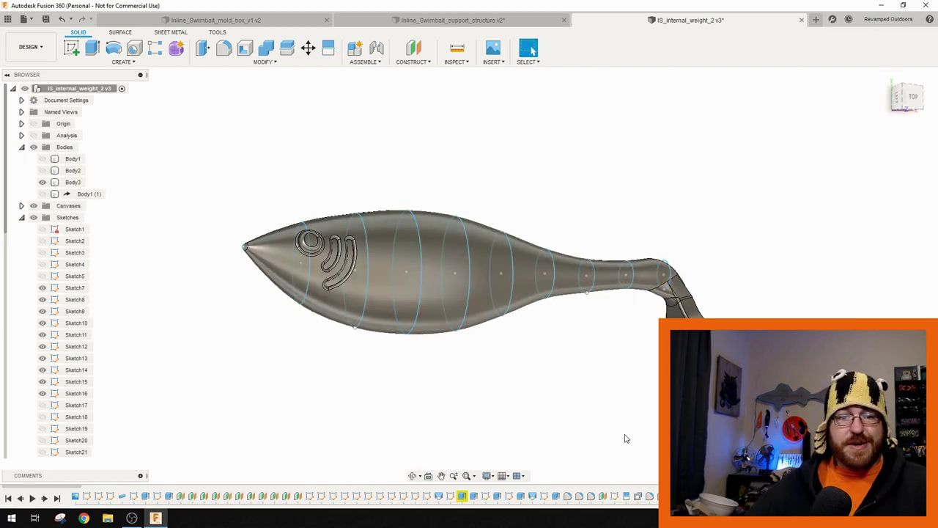
pyautogui.keyDown('shift'); pyautogui.moveTo(624, 437); pyautogui.dragTo(606, 404, button='middle'); pyautogui.keyUp('shift')
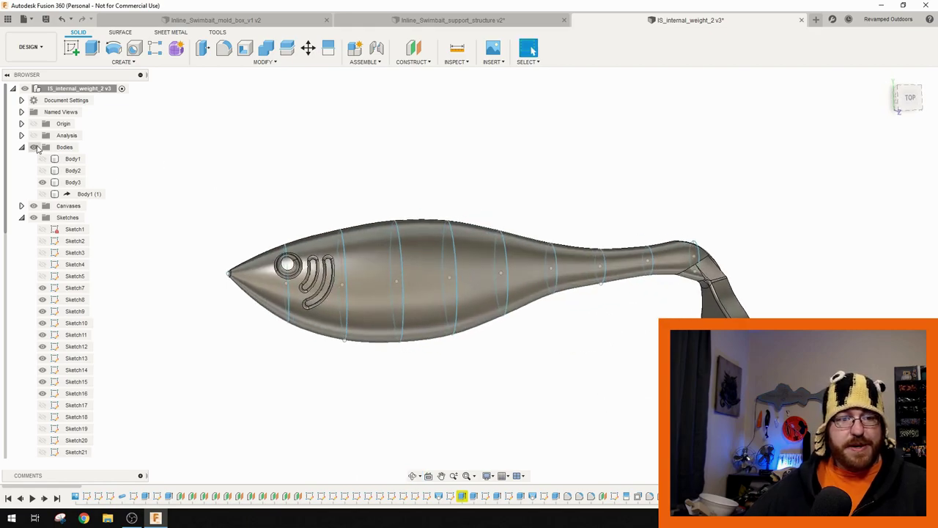
# - Show Body1, the jig hook, and orbit to see it running through the lure
pyautogui.rightClick(44, 171)
pyautogui.click(42, 158)
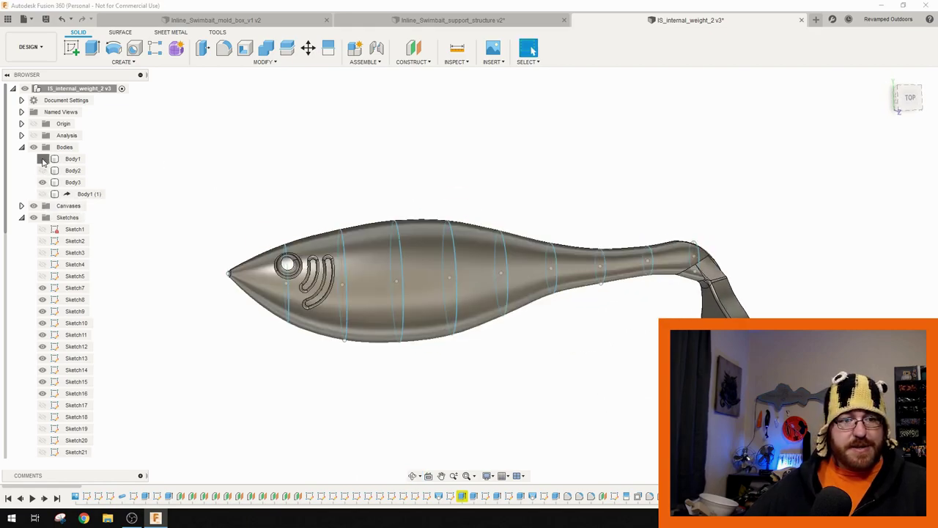
pyautogui.click(42, 158)
pyautogui.keyDown('shift'); pyautogui.moveTo(521, 357); pyautogui.dragTo(508, 350, button='middle'); pyautogui.keyUp('shift')
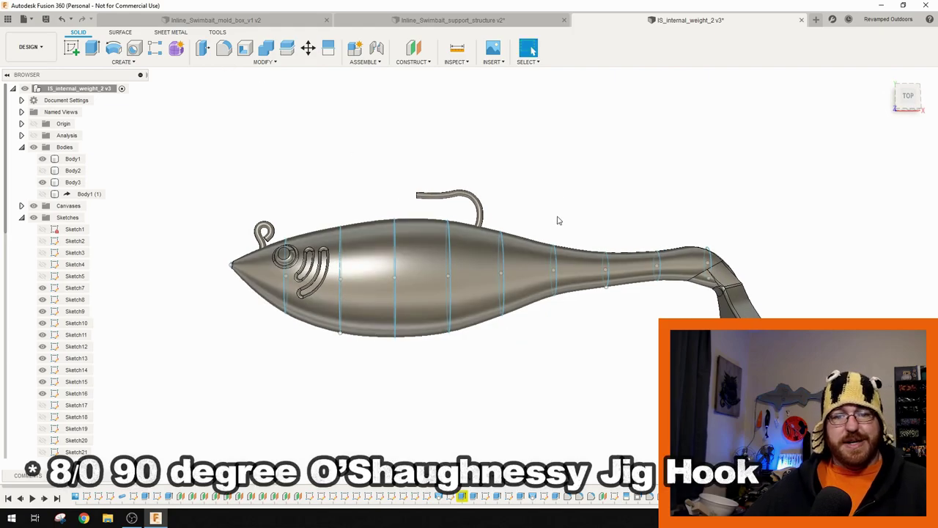
pyautogui.keyDown('shift'); pyautogui.moveTo(558, 220); pyautogui.dragTo(521, 240, button='middle'); pyautogui.keyUp('shift')
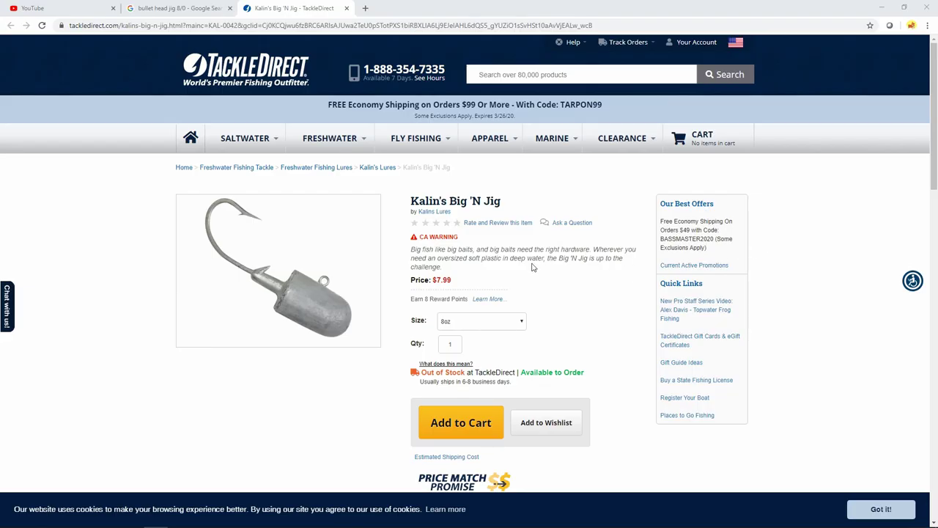
# - Scroll the TackleDirect page and enlarge the Kalin's Big 'N Jig product photo
pyautogui.scroll(-2, 533, 268)
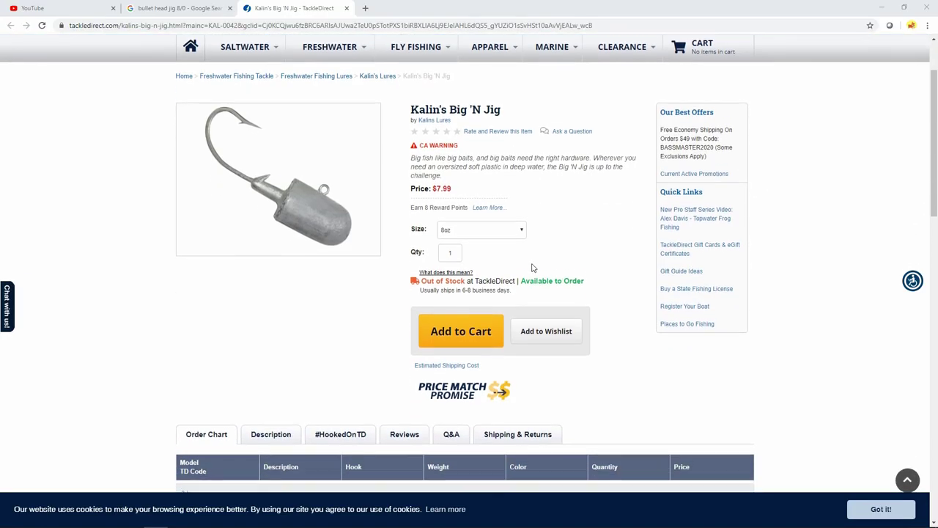
pyautogui.scroll(2, 524, 245)
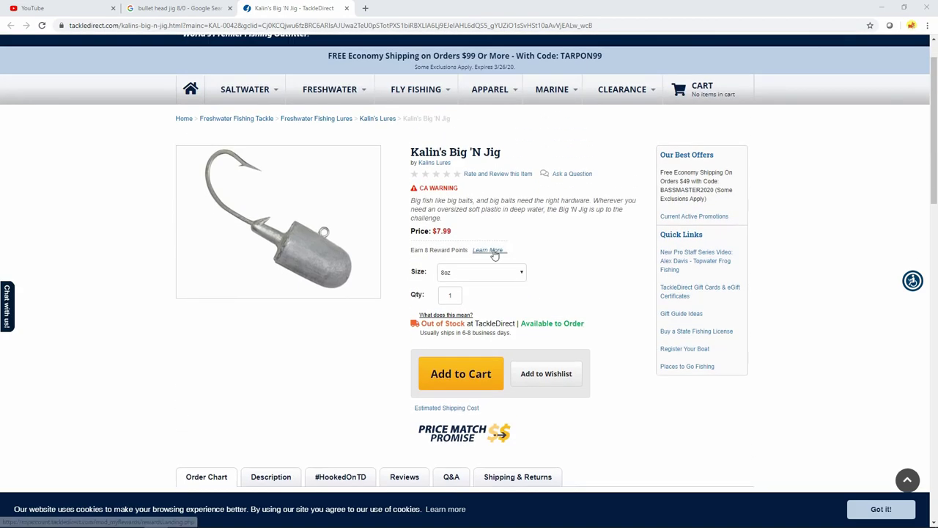
pyautogui.click(309, 262)
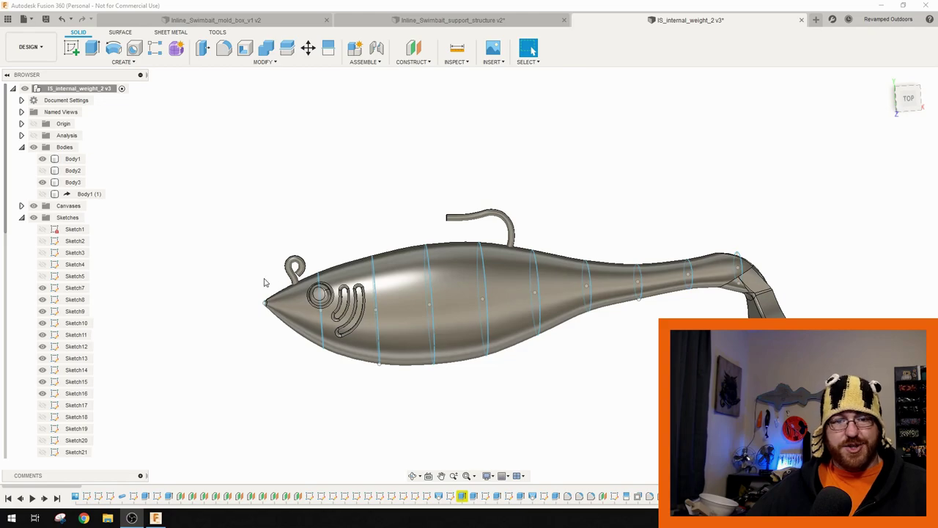
pyautogui.scroll(5, 265, 283)
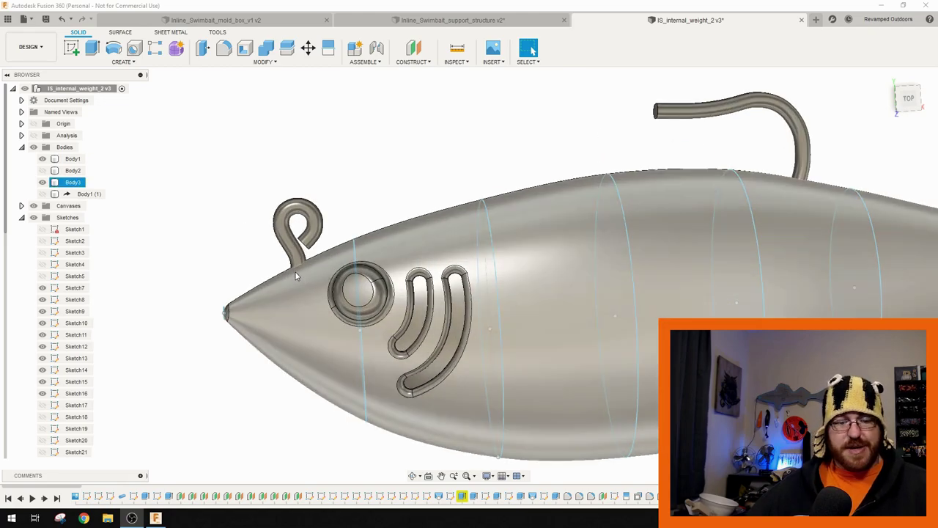
pyautogui.click(304, 256)
pyautogui.keyDown('shift'); pyautogui.moveTo(304, 256); pyautogui.dragTo(323, 267, button='middle'); pyautogui.keyUp('shift')
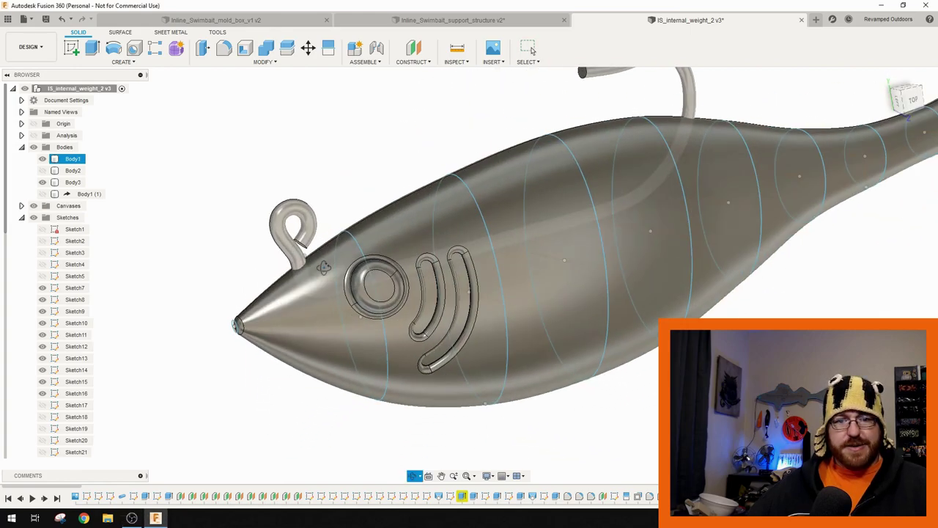
pyautogui.click(322, 258)
pyautogui.scroll(-3, 322, 257)
pyautogui.scroll(-2, 345, 246)
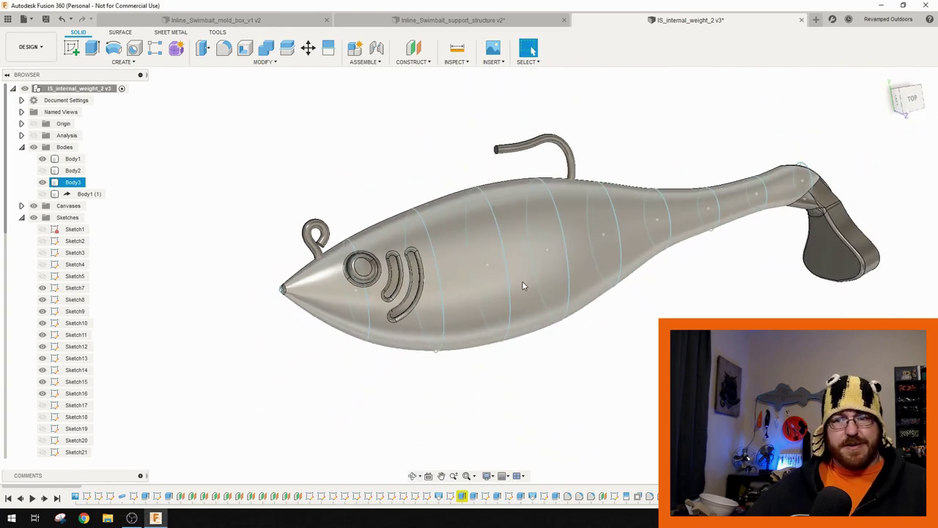
pyautogui.moveTo(524, 286); pyautogui.dragTo(448, 262, button='middle')
pyautogui.click(264, 195)
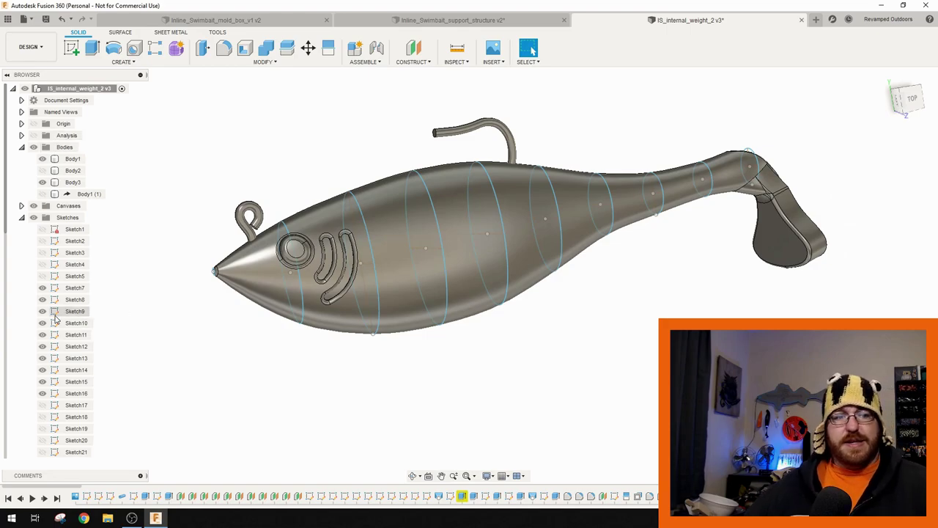
pyautogui.keyDown('shift'); pyautogui.moveTo(597, 356); pyautogui.dragTo(613, 235, button='middle'); pyautogui.keyUp('shift')
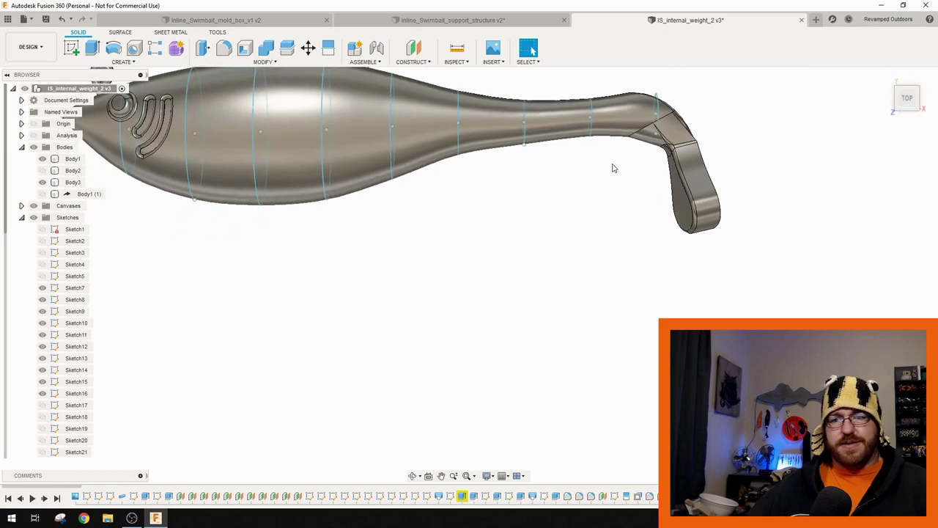
pyautogui.moveTo(629, 183); pyautogui.dragTo(577, 296, button='middle')
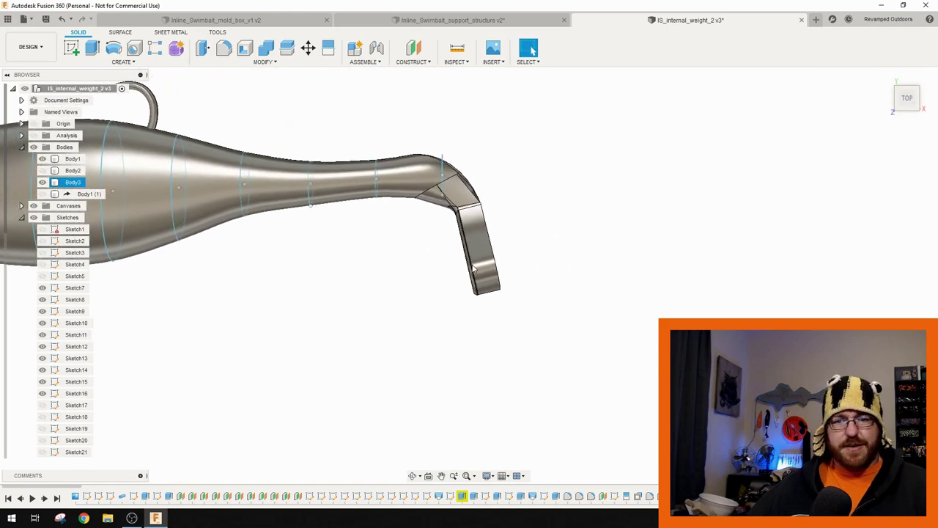
pyautogui.click(467, 163)
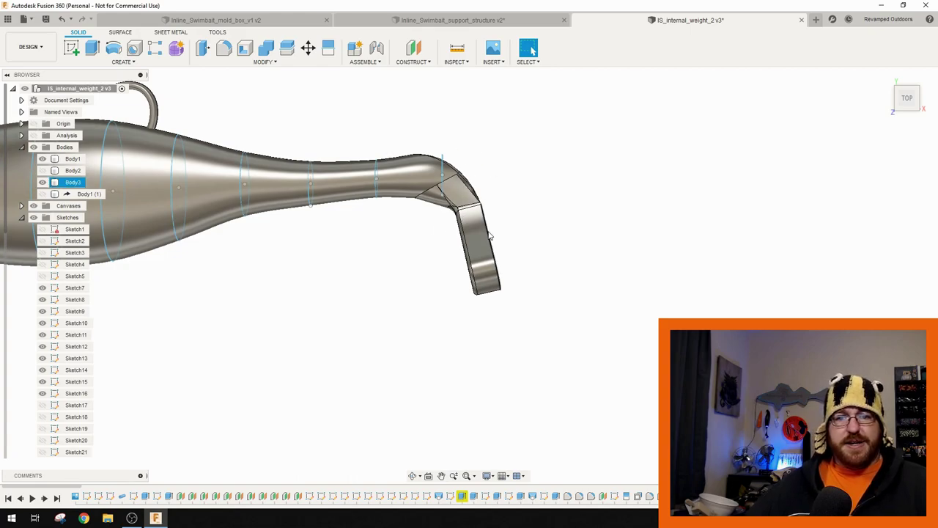
pyautogui.keyDown('shift'); pyautogui.moveTo(468, 163); pyautogui.dragTo(349, 211, button='middle'); pyautogui.keyUp('shift')
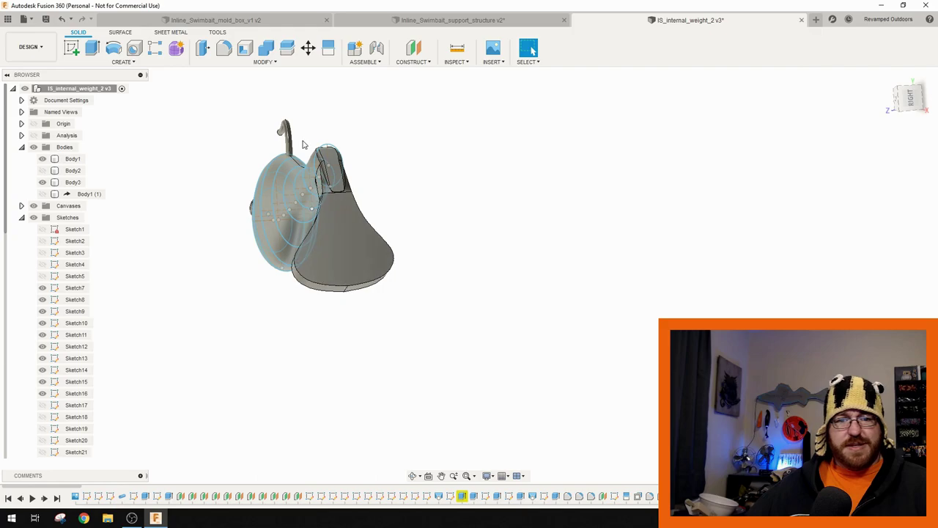
pyautogui.press('F5')
pyautogui.moveTo(441, 272); pyautogui.dragTo(585, 310, button='middle')
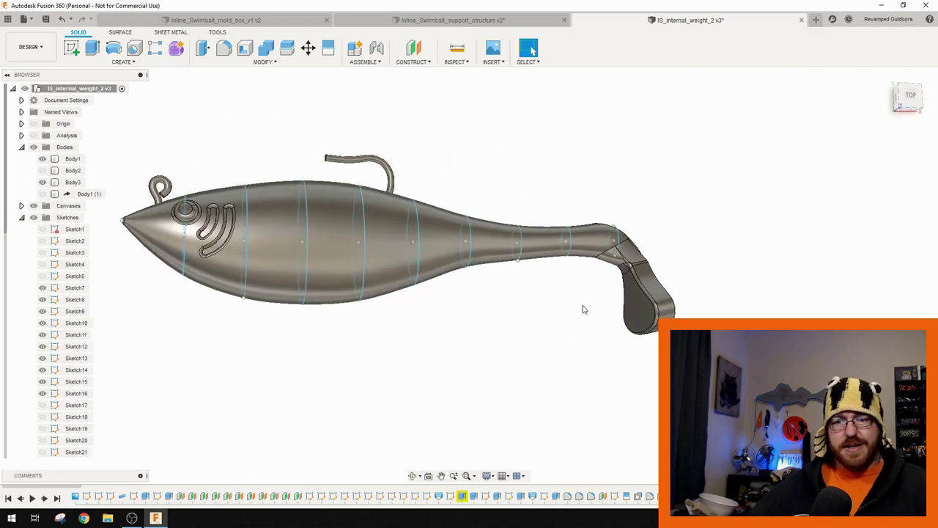
pyautogui.click(562, 219)
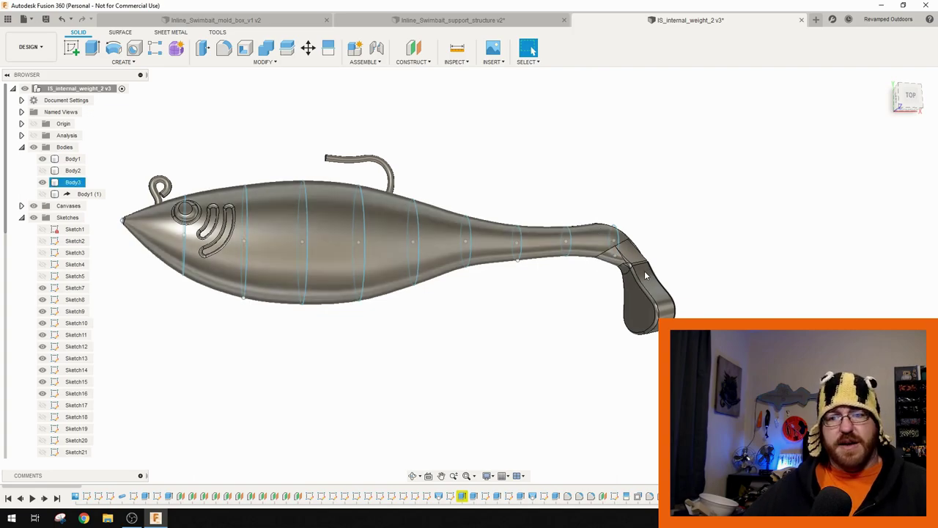
pyautogui.click(564, 272)
pyautogui.press('F6')
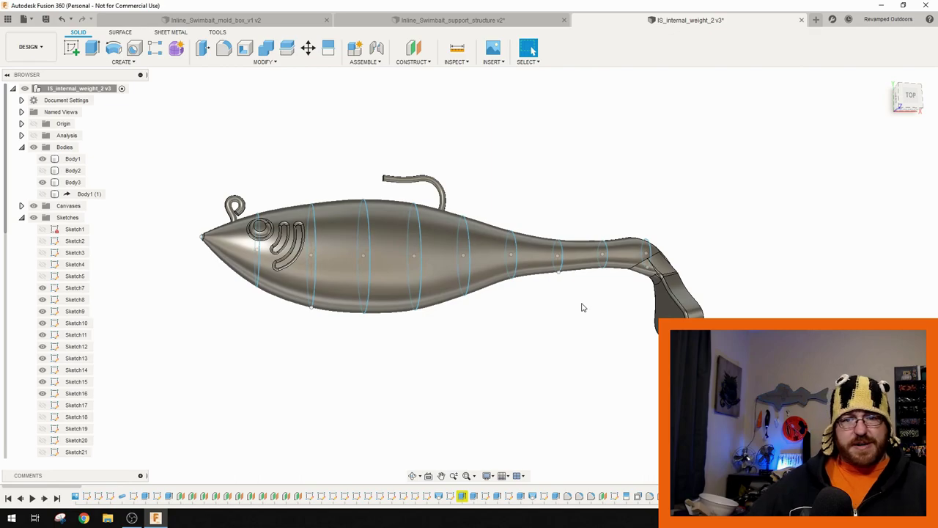
pyautogui.keyDown('shift'); pyautogui.moveTo(595, 326); pyautogui.dragTo(634, 228, button='middle'); pyautogui.keyUp('shift')
pyautogui.click(672, 259)
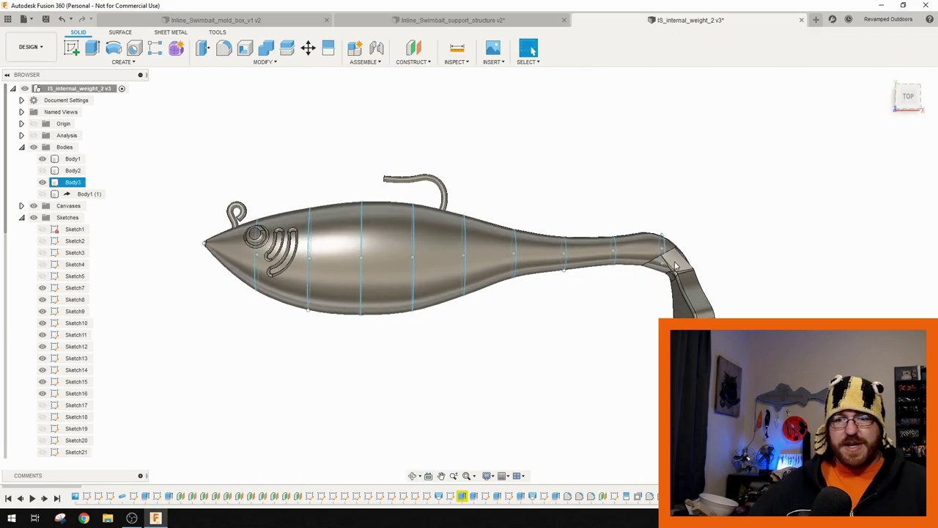
pyautogui.click(696, 263)
pyautogui.click(706, 289)
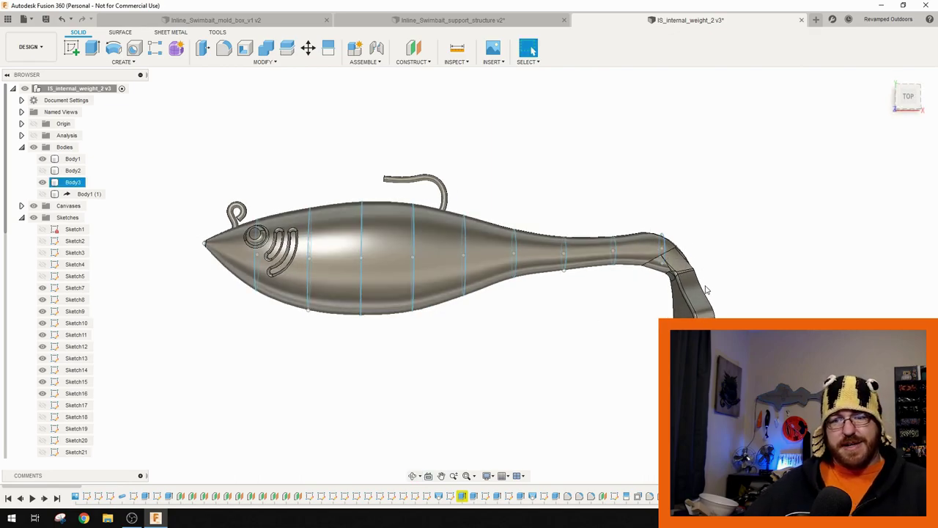
pyautogui.click(666, 258)
pyautogui.click(669, 258)
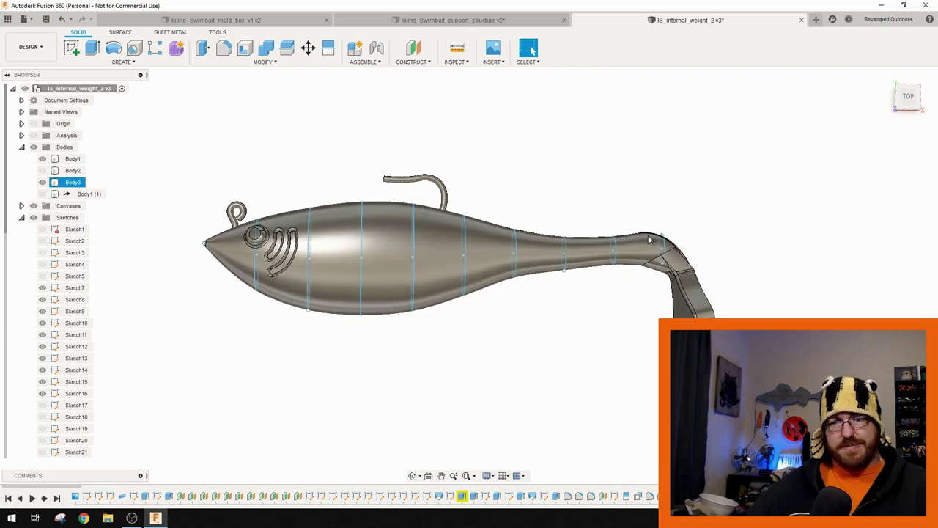
pyautogui.click(686, 256)
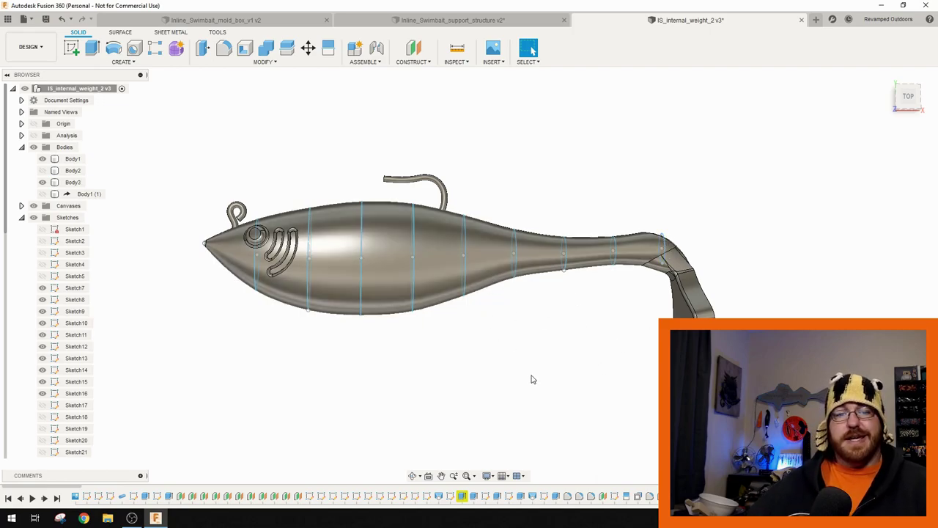
pyautogui.keyDown('shift'); pyautogui.moveTo(533, 379); pyautogui.dragTo(612, 379, button='middle'); pyautogui.keyUp('shift')
pyautogui.keyDown('shift'); pyautogui.moveTo(386, 352); pyautogui.dragTo(420, 211, button='middle'); pyautogui.keyUp('shift')
pyautogui.click(394, 256)
pyautogui.scroll(4, 394, 256)
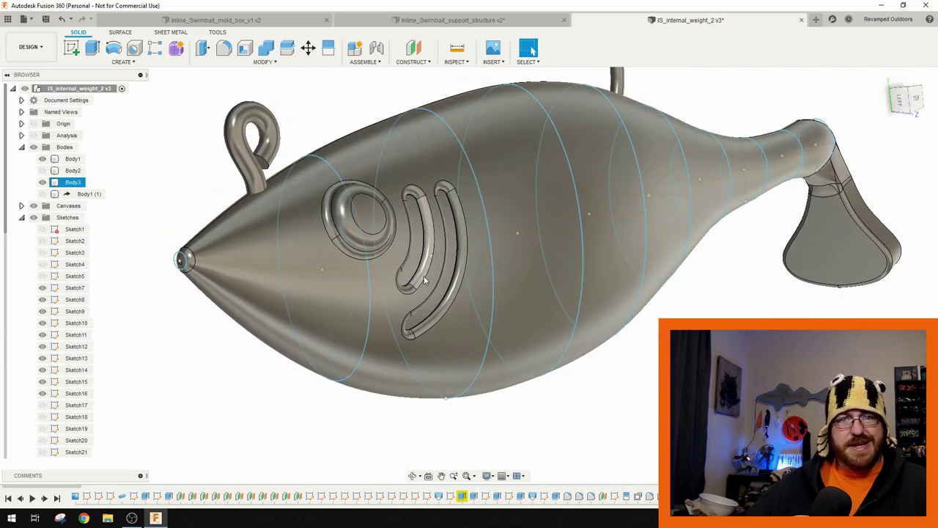
pyautogui.scroll(-3, 424, 276)
pyautogui.keyDown('shift'); pyautogui.moveTo(424, 276); pyautogui.dragTo(396, 220, button='middle'); pyautogui.keyUp('shift')
pyautogui.press('Escape')
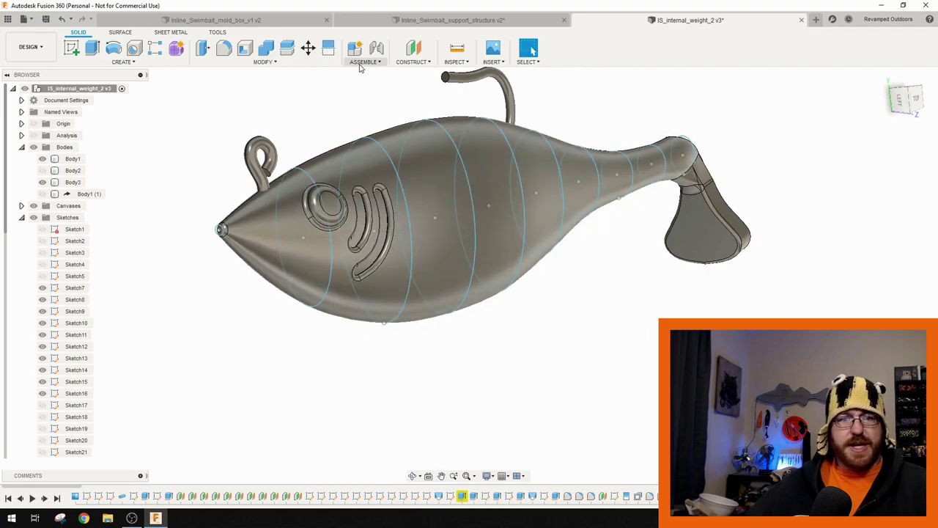
pyautogui.click(305, 63)
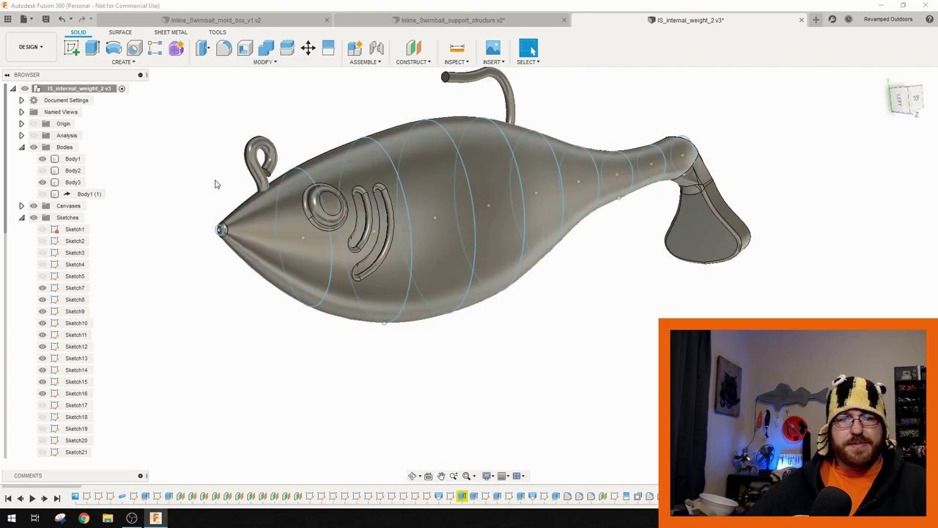
pyautogui.click(478, 237)
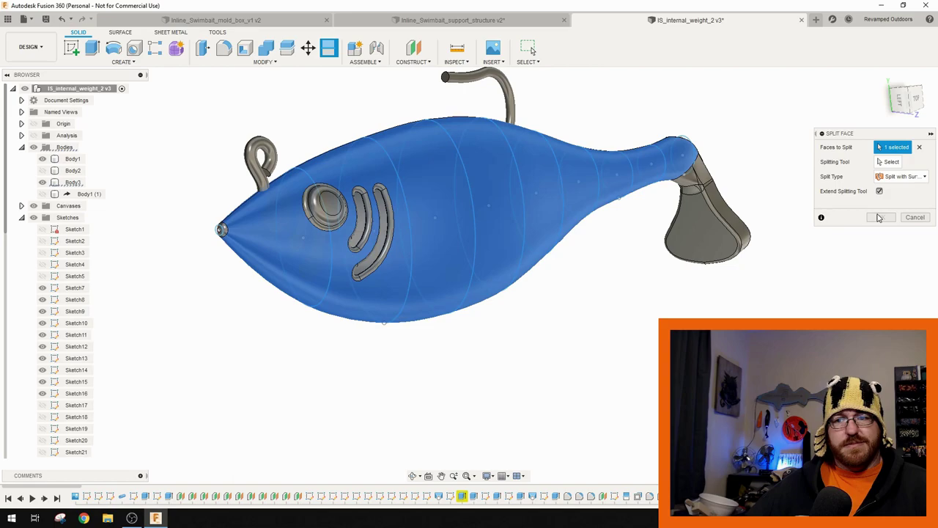
pyautogui.click(914, 218)
pyautogui.keyDown('shift'); pyautogui.moveTo(460, 246); pyautogui.dragTo(379, 314, button='middle'); pyautogui.keyUp('shift')
pyautogui.scroll(5, 444, 249)
pyautogui.scroll(-3, 493, 274)
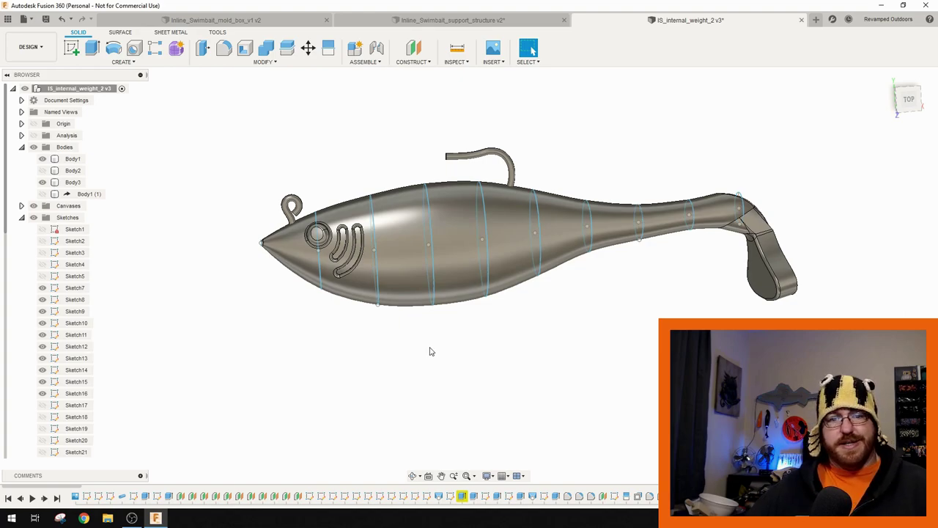
pyautogui.click(43, 183)
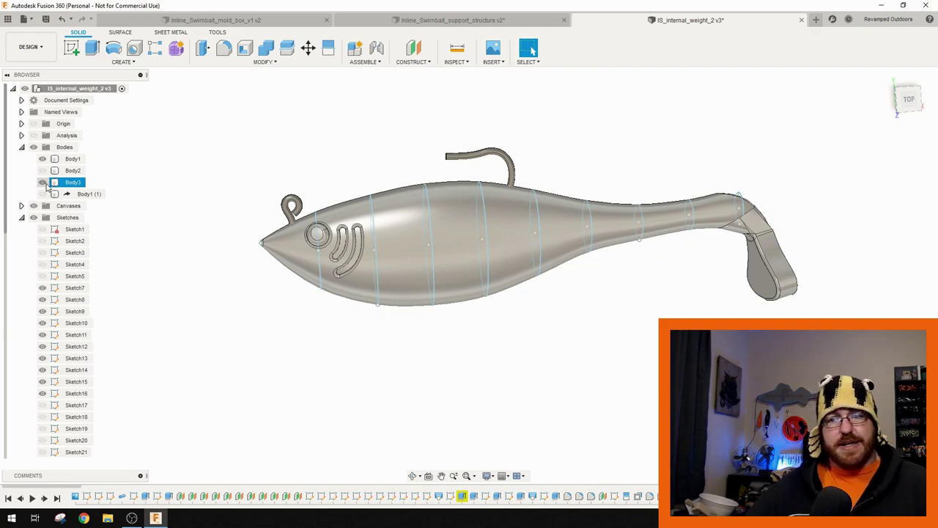
# - Turn off Body3's visibility so only the jig hook remains on screen
pyautogui.click(43, 183)
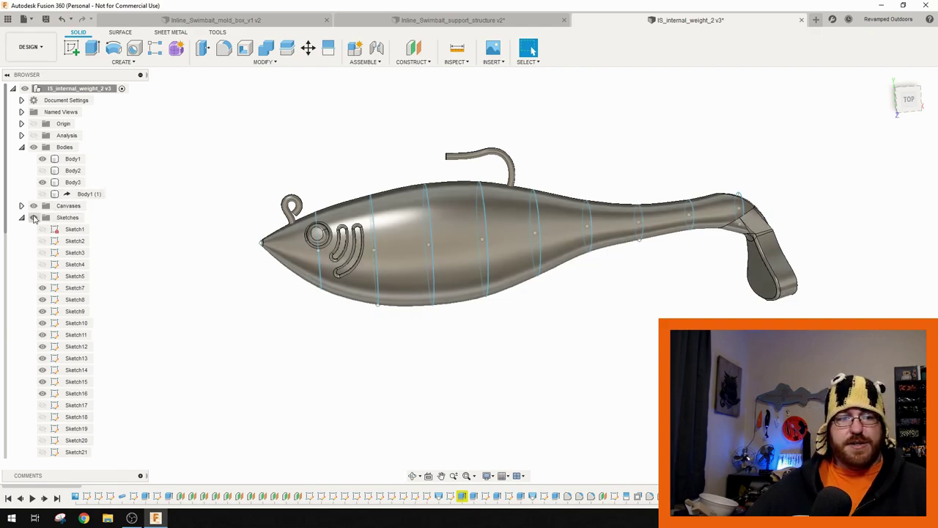
pyautogui.click(511, 242)
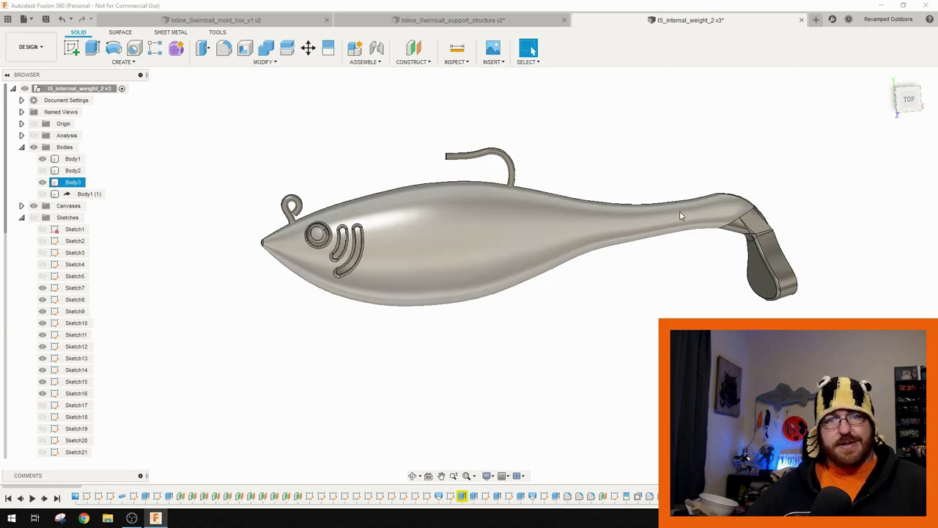
pyautogui.click(43, 182)
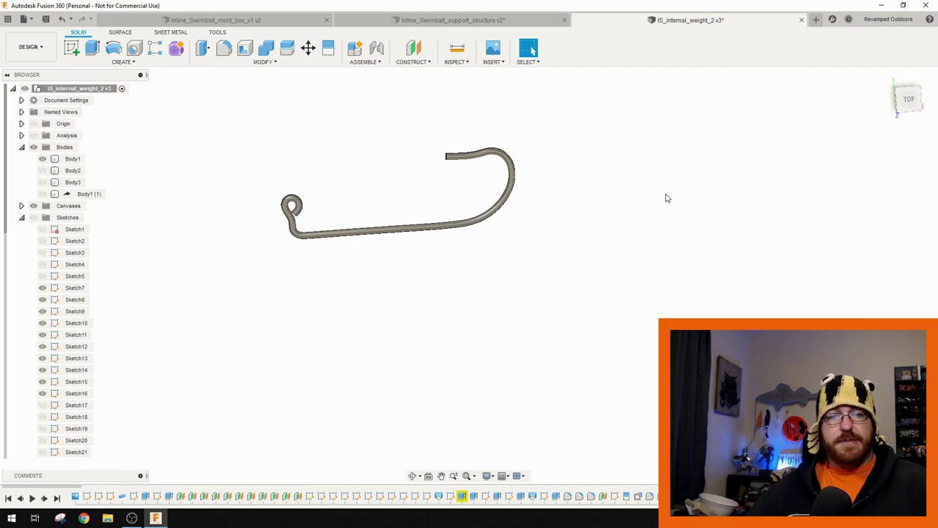
pyautogui.click(476, 17)
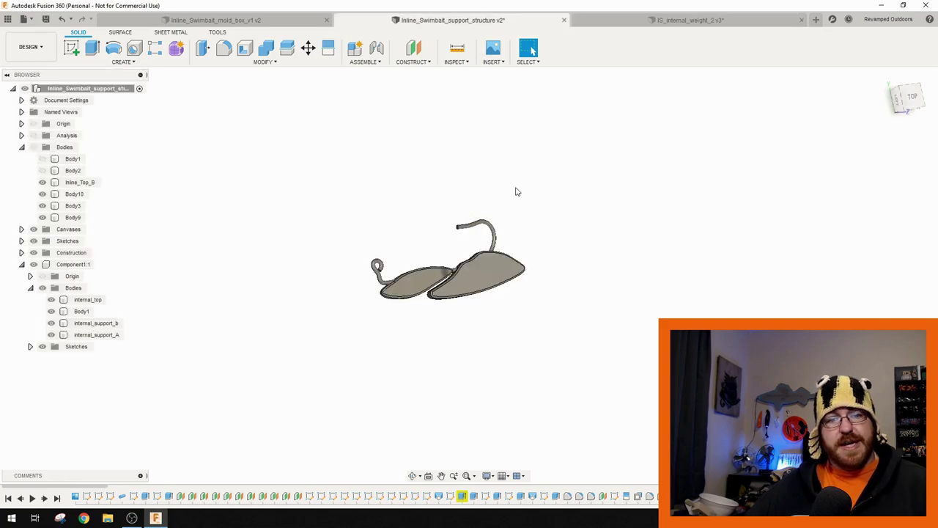
pyautogui.click(470, 268)
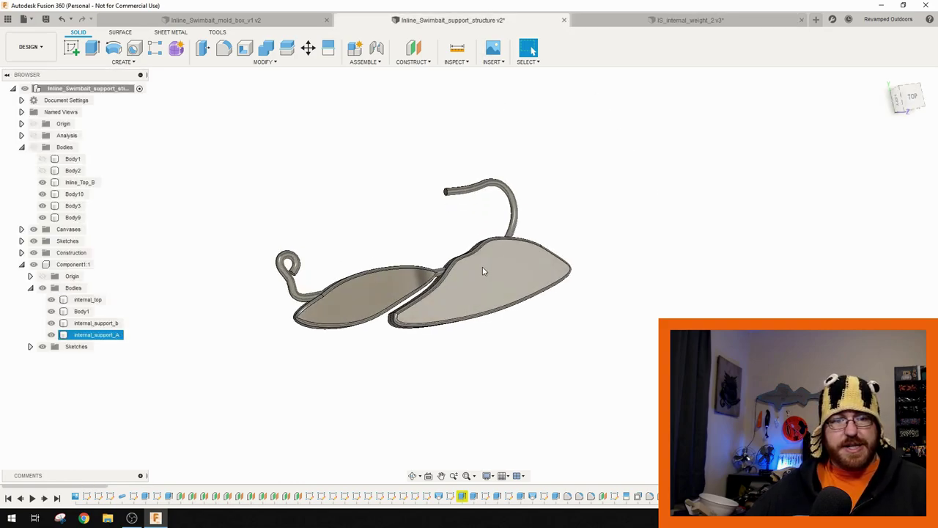
pyautogui.press('Escape')
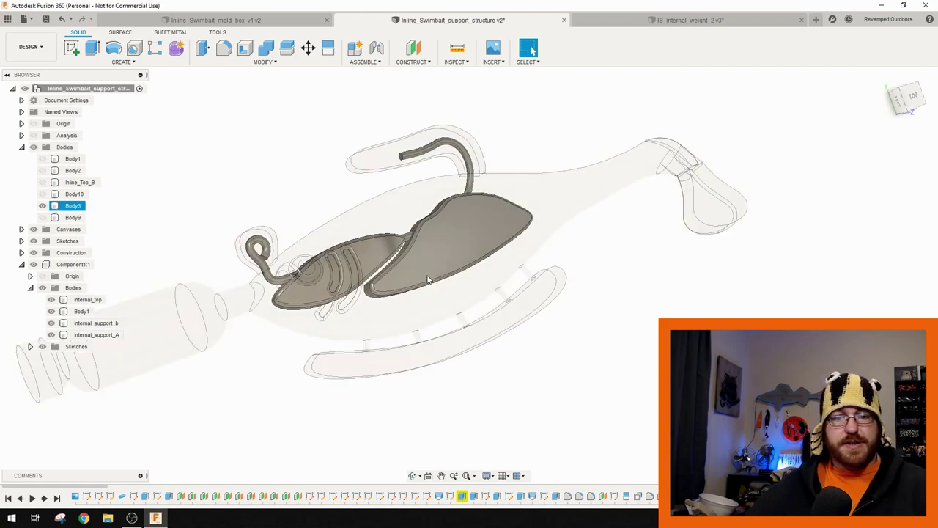
pyautogui.keyDown('shift'); pyautogui.moveTo(404, 267); pyautogui.dragTo(484, 286, button='middle'); pyautogui.keyUp('shift')
pyautogui.scroll(5, 514, 292)
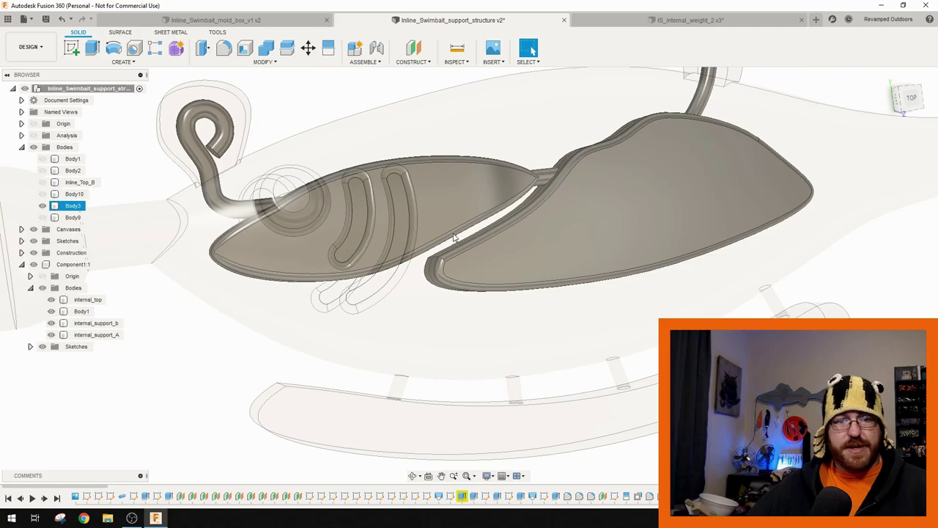
pyautogui.moveTo(454, 238)
pyautogui.keyDown('shift'); pyautogui.mouseDown(button='middle')
pyautogui.moveTo(516, 247)
pyautogui.moveTo(522, 228)
pyautogui.moveTo(540, 224)
pyautogui.moveTo(470, 235)
pyautogui.mouseUp(button='middle'); pyautogui.keyUp('shift')
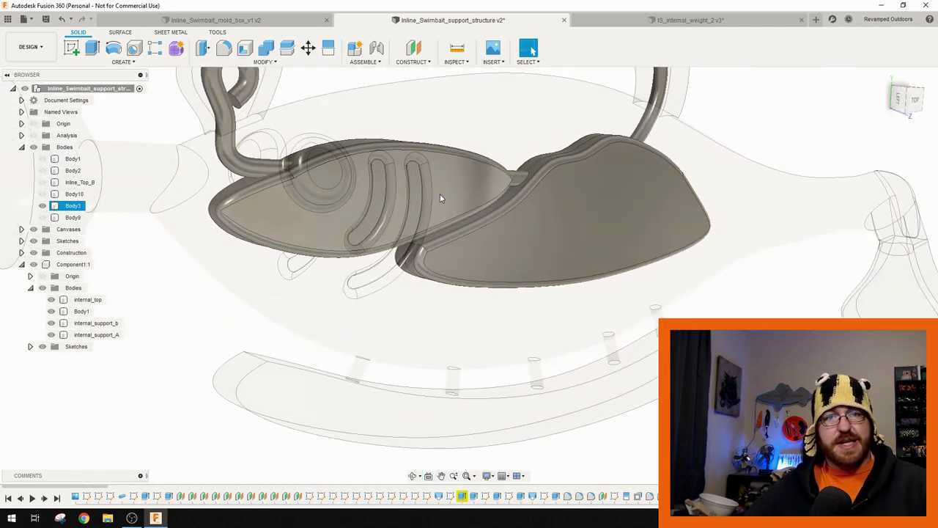
pyautogui.keyDown('shift'); pyautogui.moveTo(446, 204); pyautogui.dragTo(545, 264, button='middle'); pyautogui.keyUp('shift')
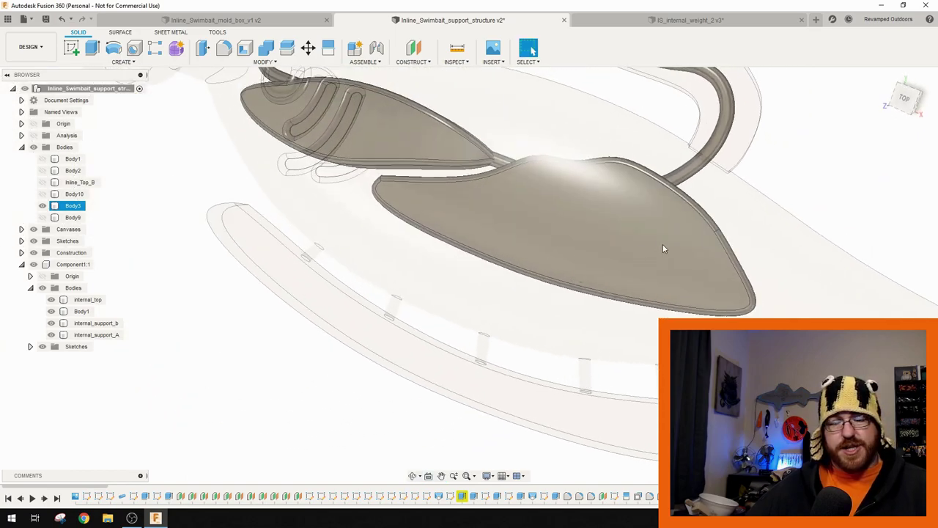
pyautogui.moveTo(663, 244); pyautogui.dragTo(577, 234, button='middle')
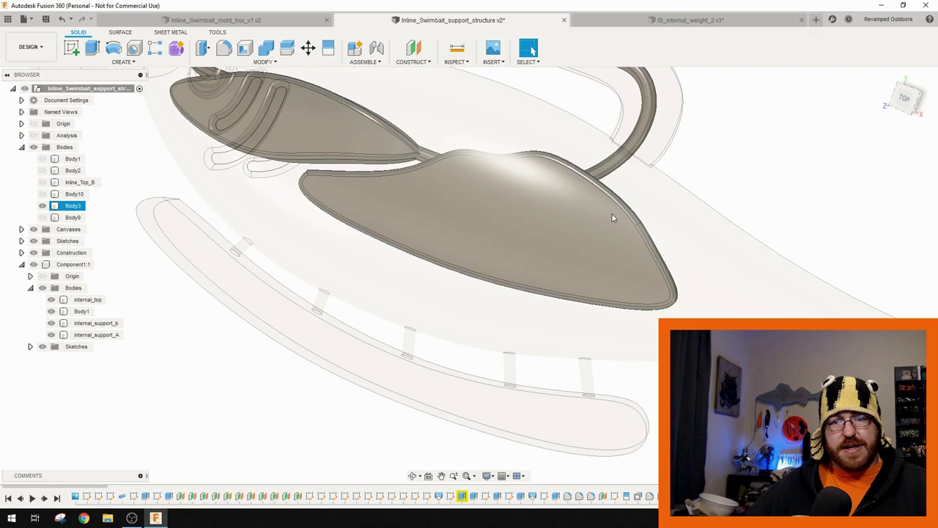
pyautogui.keyDown('shift'); pyautogui.moveTo(626, 268); pyautogui.dragTo(604, 265, button='middle'); pyautogui.keyUp('shift')
pyautogui.keyDown('shift'); pyautogui.moveTo(546, 288); pyautogui.dragTo(606, 245, button='middle'); pyautogui.keyUp('shift')
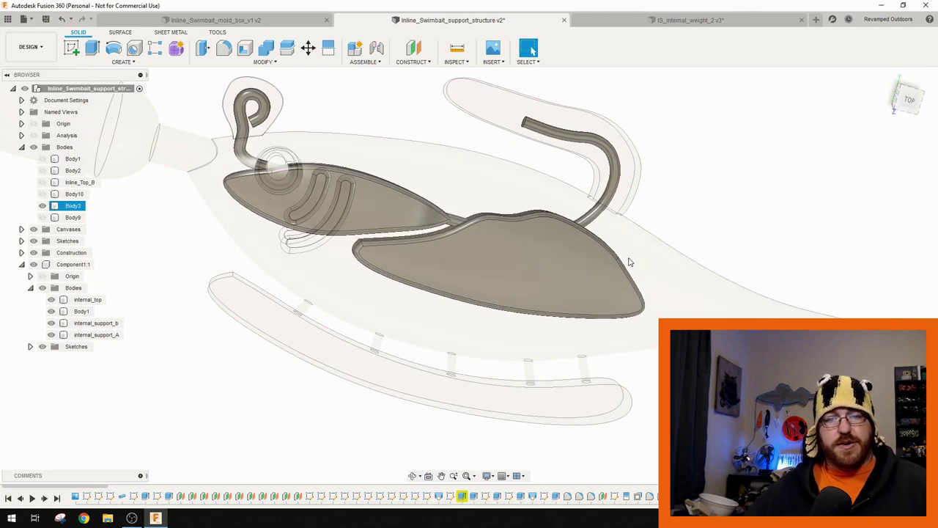
pyautogui.keyDown('shift'); pyautogui.moveTo(399, 301); pyautogui.dragTo(455, 287, button='middle'); pyautogui.keyUp('shift')
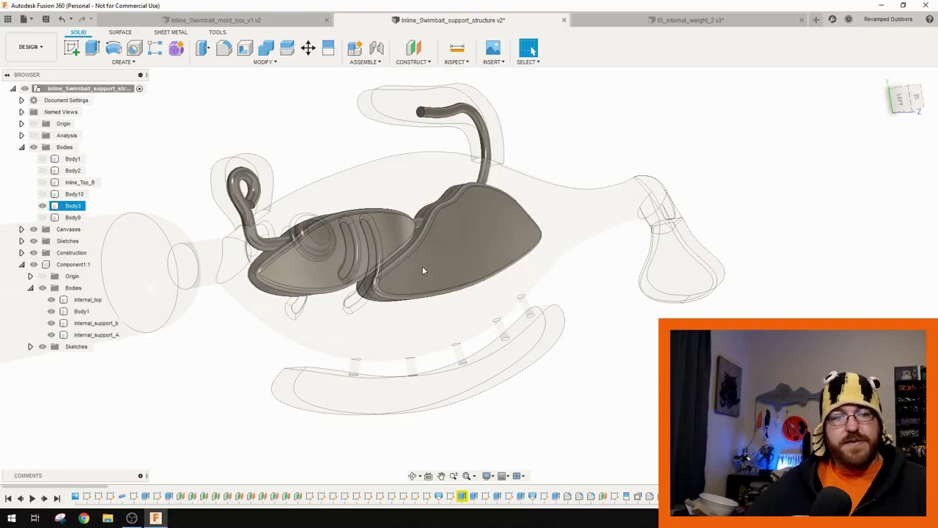
pyautogui.keyDown('shift'); pyautogui.moveTo(404, 276); pyautogui.dragTo(445, 305, button='middle'); pyautogui.keyUp('shift')
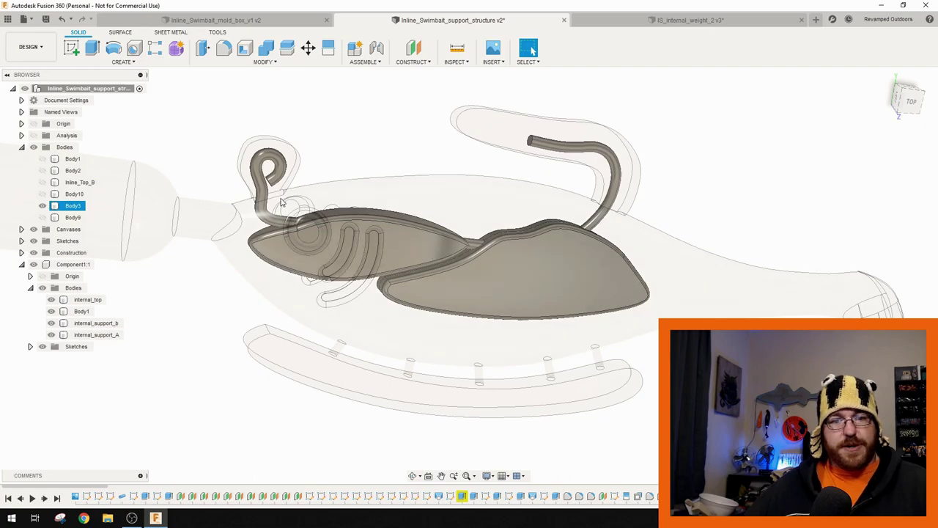
pyautogui.keyDown('shift'); pyautogui.moveTo(439, 237); pyautogui.dragTo(497, 268, button='middle'); pyautogui.keyUp('shift')
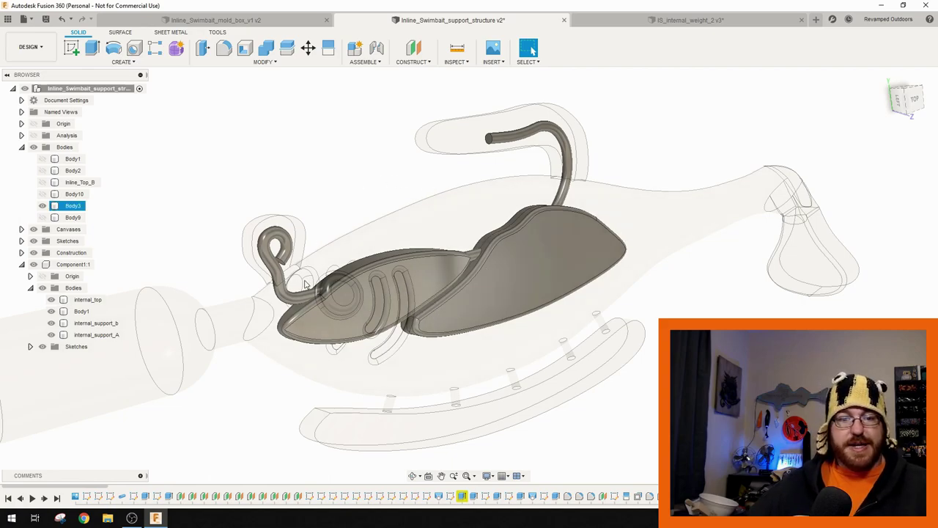
pyautogui.press('Escape')
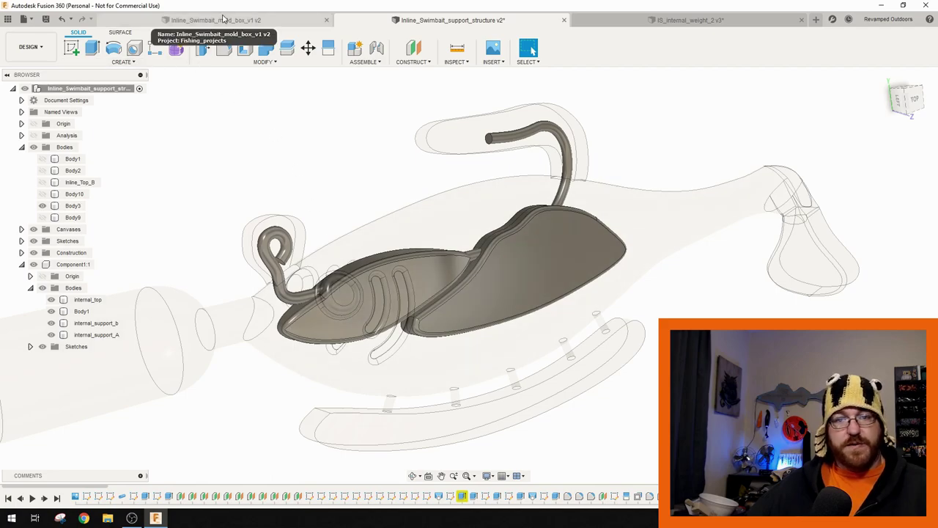
# - Switch to the IS_internal_weight_2 design, expand Component1:1, and show and select Body3
pyautogui.hotkey('ctrl', 'Tab')
pyautogui.keyDown('shift'); pyautogui.moveTo(557, 274); pyautogui.dragTo(559, 243, button='middle'); pyautogui.keyUp('shift')
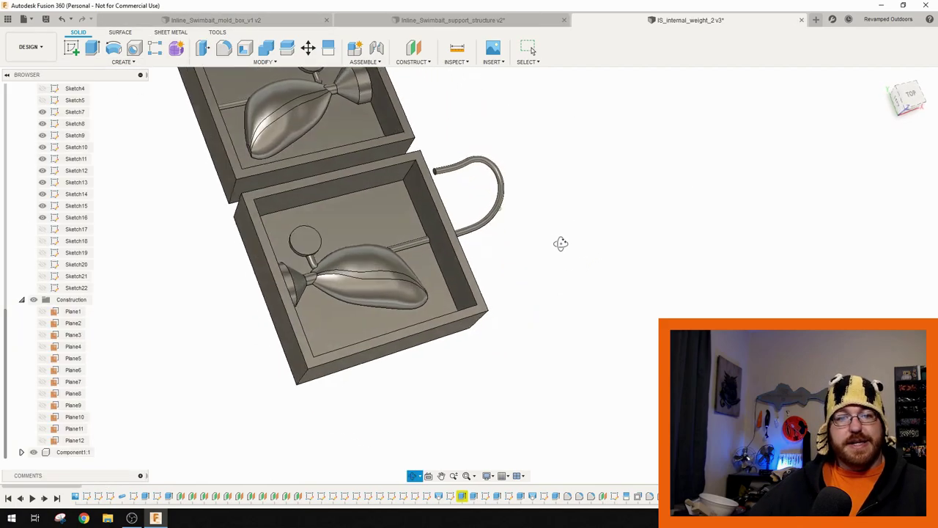
pyautogui.click(21, 452)
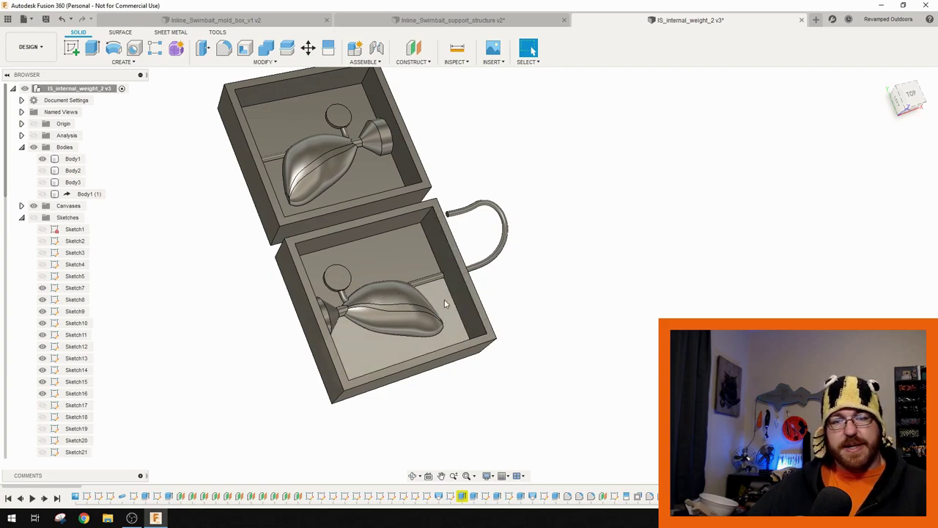
pyautogui.click(42, 182)
pyautogui.click(72, 182)
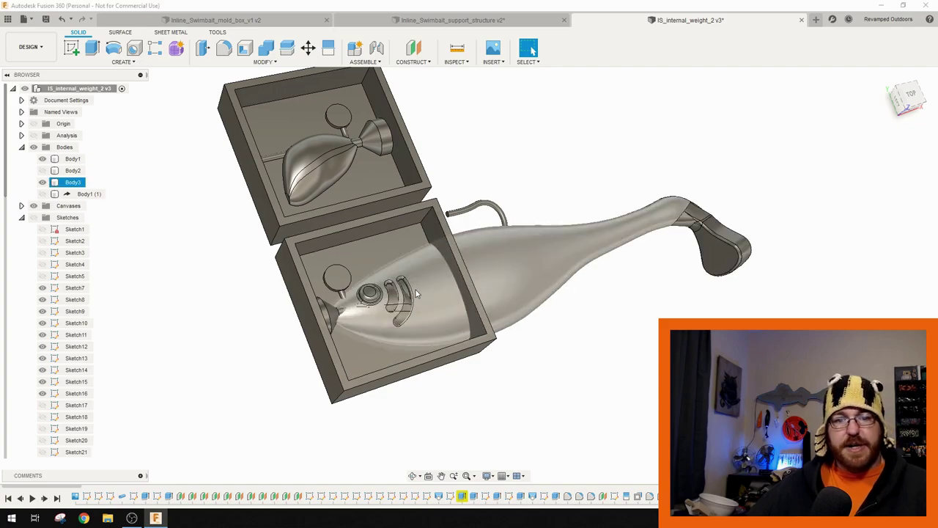
# - Orbit and zoom around the mold box with the fish, then hide Body3 again
pyautogui.keyDown('shift'); pyautogui.moveTo(420, 299); pyautogui.dragTo(438, 306, button='middle'); pyautogui.keyUp('shift')
pyautogui.press('Escape')
pyautogui.scroll(3, 422, 303)
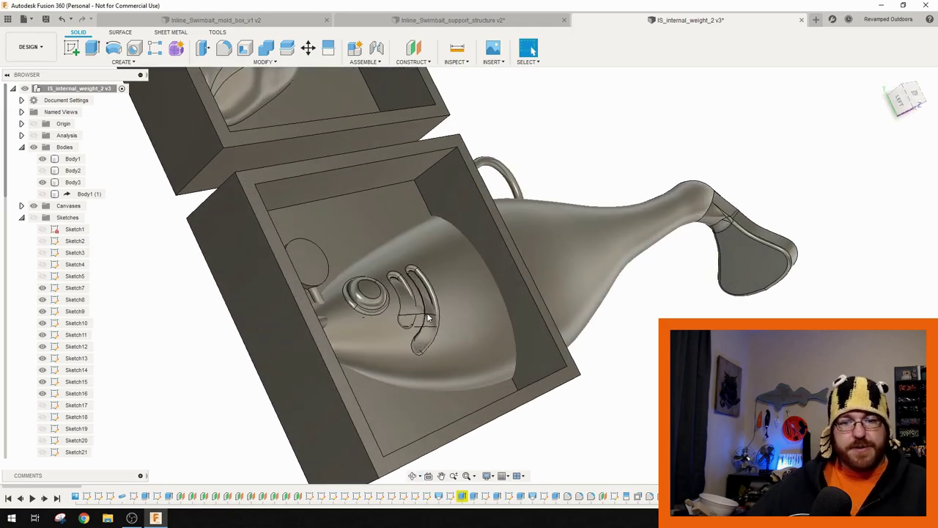
pyautogui.keyDown('shift'); pyautogui.moveTo(410, 299); pyautogui.dragTo(447, 313, button='middle'); pyautogui.keyUp('shift')
pyautogui.press('Escape')
pyautogui.scroll(-3, 433, 308)
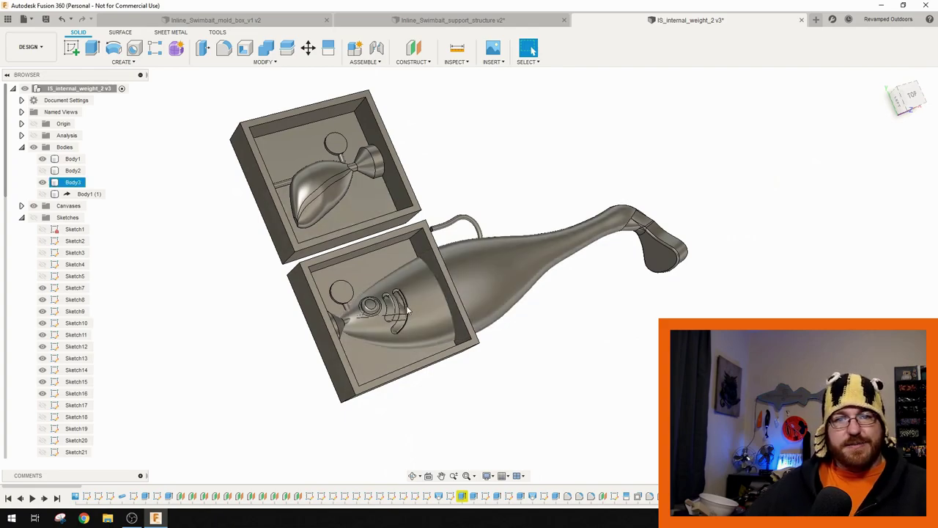
pyautogui.press('Escape')
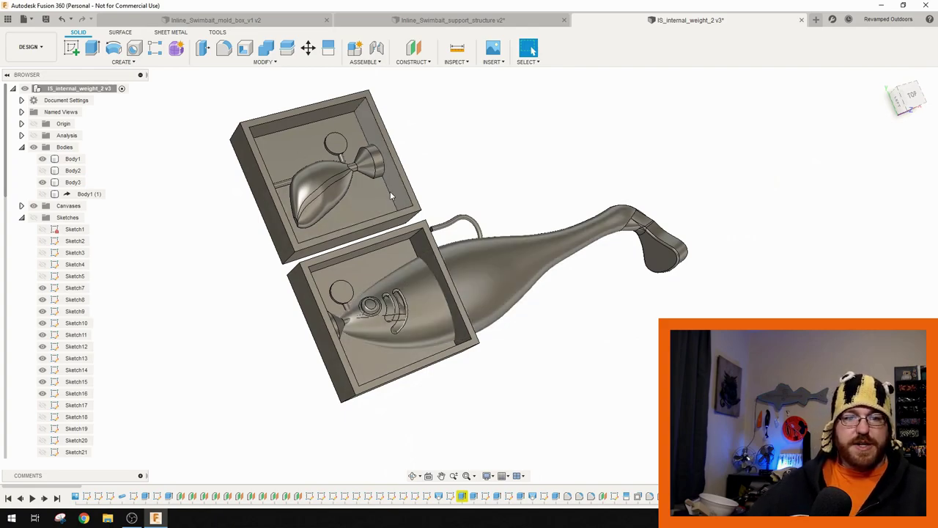
pyautogui.click(42, 182)
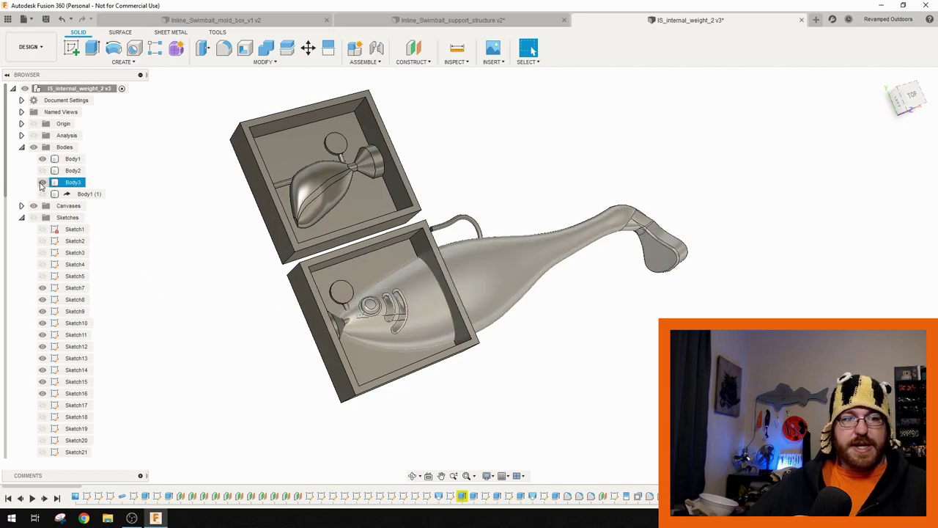
# - Zoom in on the two mold-box halves to inspect their matching head cavities and sprue channels
pyautogui.scroll(1, 411, 337)
pyautogui.scroll(1, 411, 337)
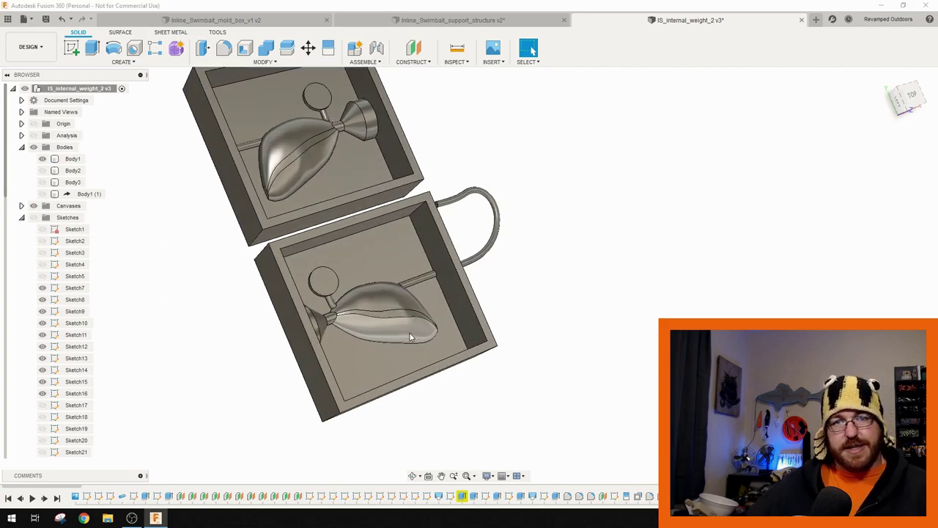
pyautogui.scroll(2, 409, 332)
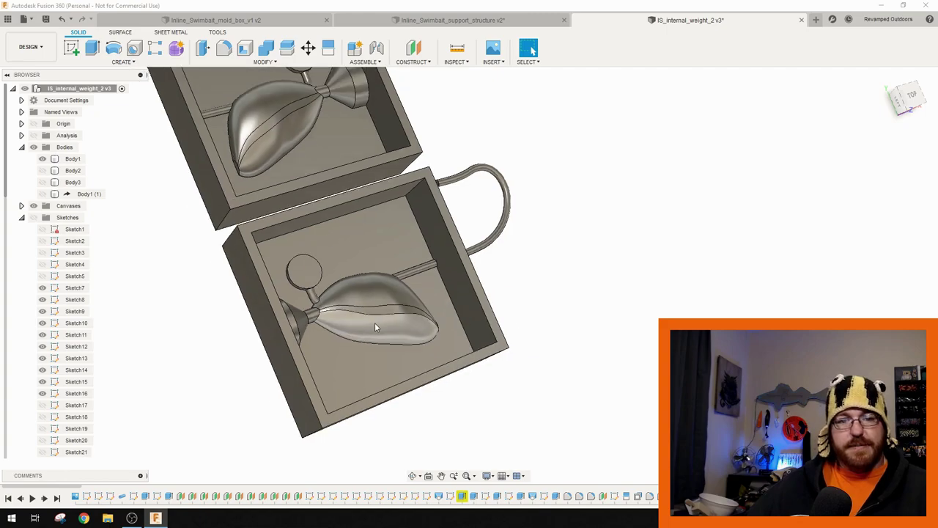
pyautogui.scroll(-1, 375, 327)
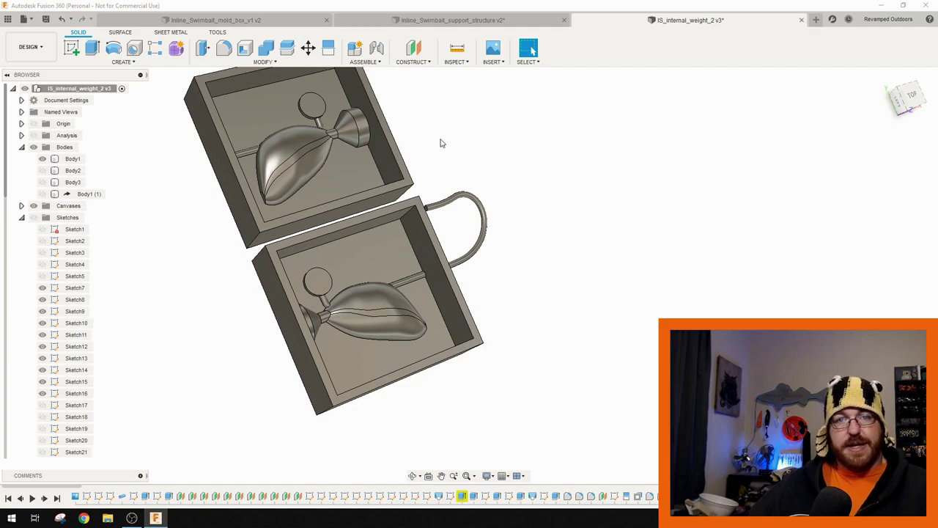
# - Return to the Inline_Swimbait_support_structure v2 design and orbit the lure body with its support rails
pyautogui.click(433, 20)
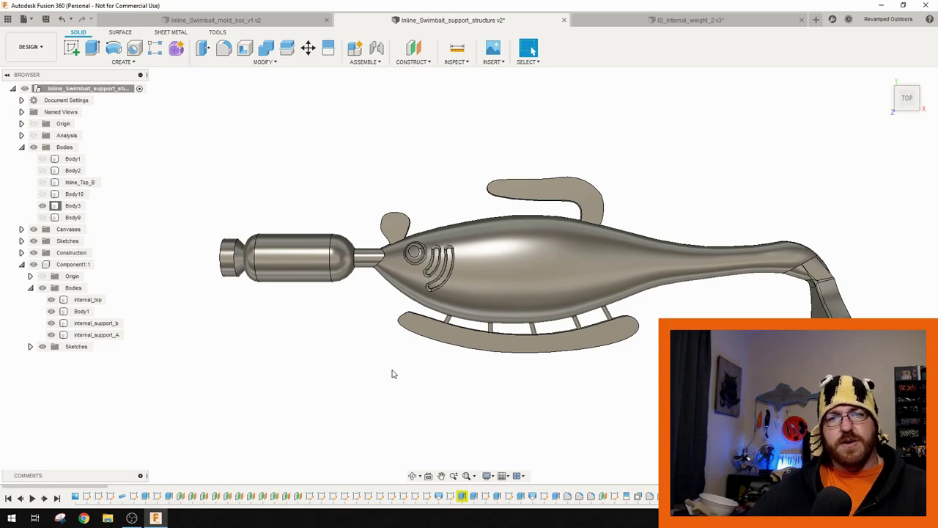
pyautogui.click(455, 341)
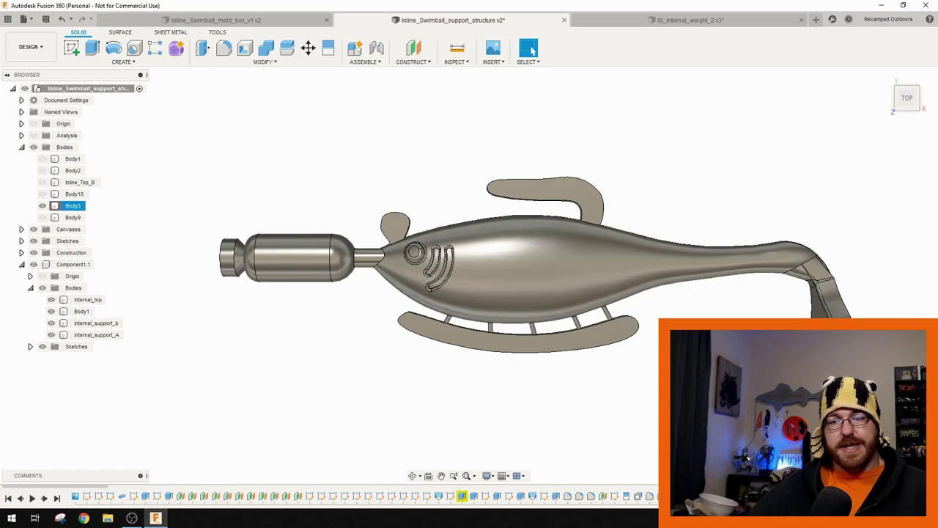
pyautogui.press('Escape')
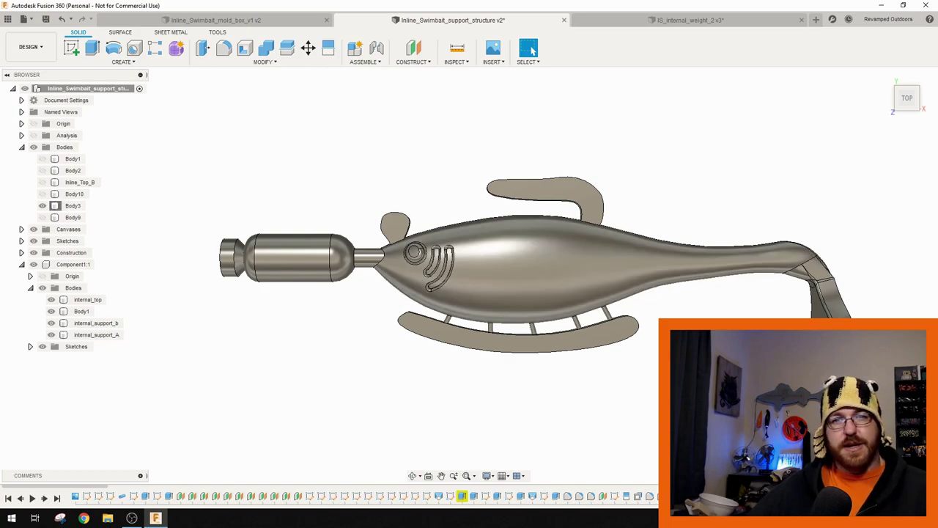
pyautogui.click(815, 294)
pyautogui.click(533, 388)
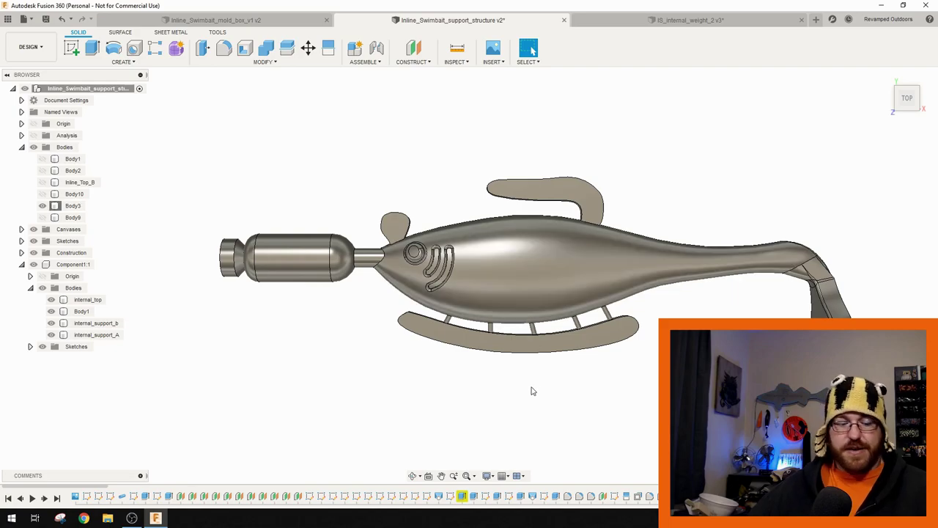
pyautogui.keyDown('shift'); pyautogui.moveTo(478, 385); pyautogui.dragTo(471, 351, button='middle'); pyautogui.keyUp('shift')
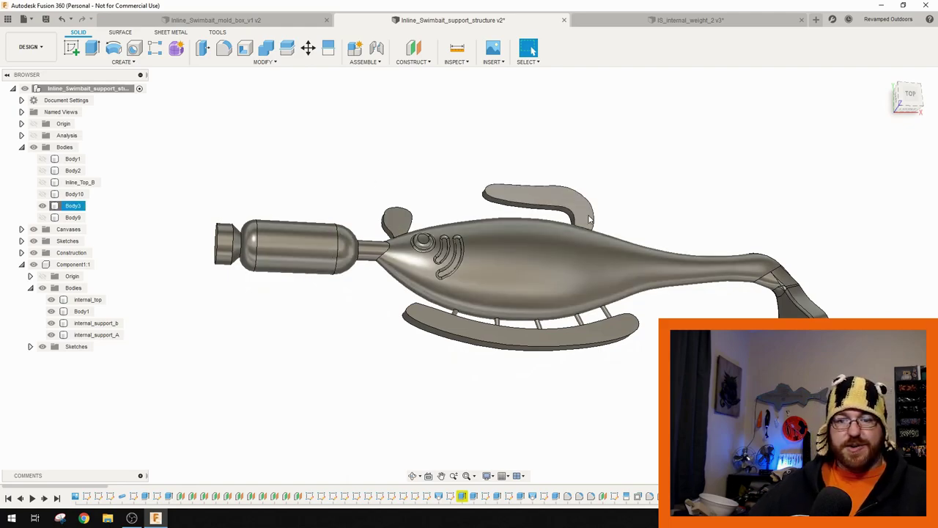
pyautogui.keyDown('shift'); pyautogui.moveTo(453, 210); pyautogui.dragTo(447, 236, button='middle'); pyautogui.keyUp('shift')
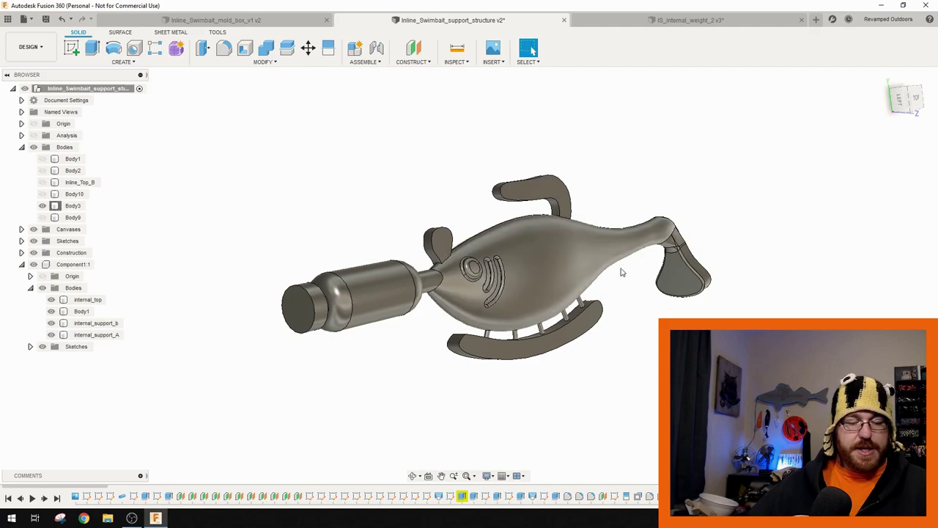
pyautogui.keyDown('shift'); pyautogui.moveTo(622, 268); pyautogui.dragTo(601, 261, button='middle'); pyautogui.keyUp('shift')
pyautogui.scroll(3, 598, 272)
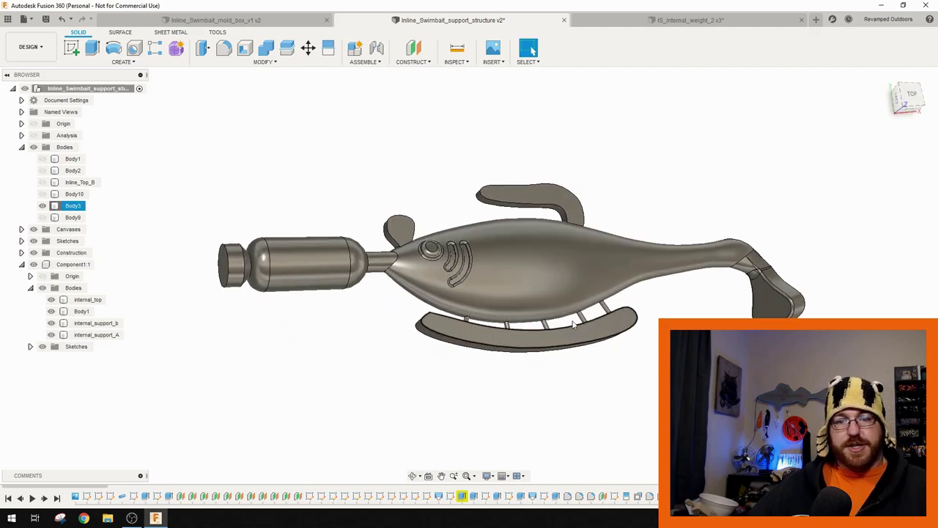
pyautogui.click(445, 180)
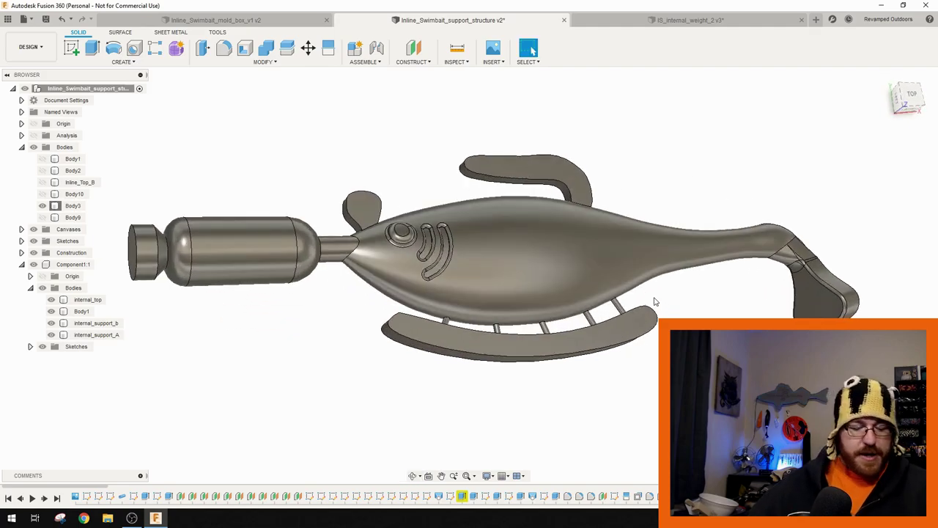
pyautogui.keyDown('shift'); pyautogui.moveTo(655, 301); pyautogui.dragTo(532, 50, button='middle'); pyautogui.keyUp('shift')
pyautogui.click(605, 309)
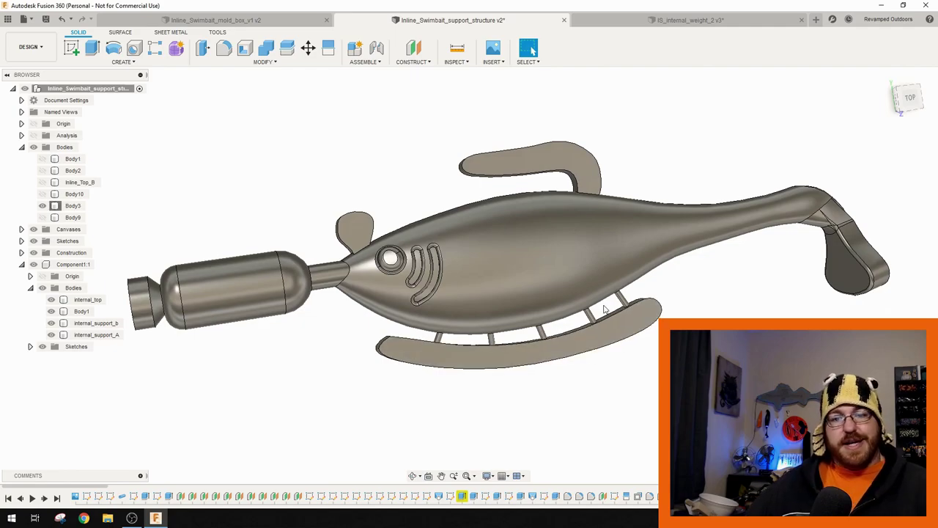
pyautogui.click(428, 359)
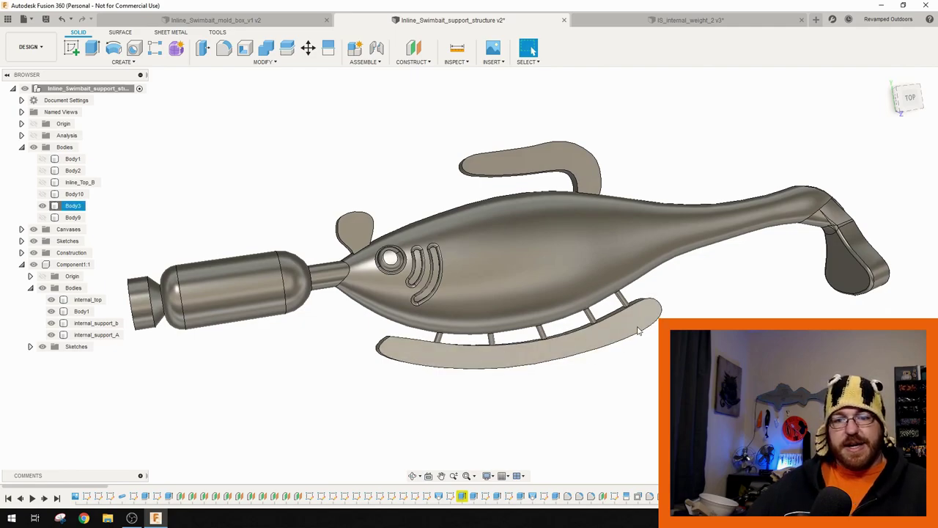
pyautogui.click(431, 361)
pyautogui.click(646, 329)
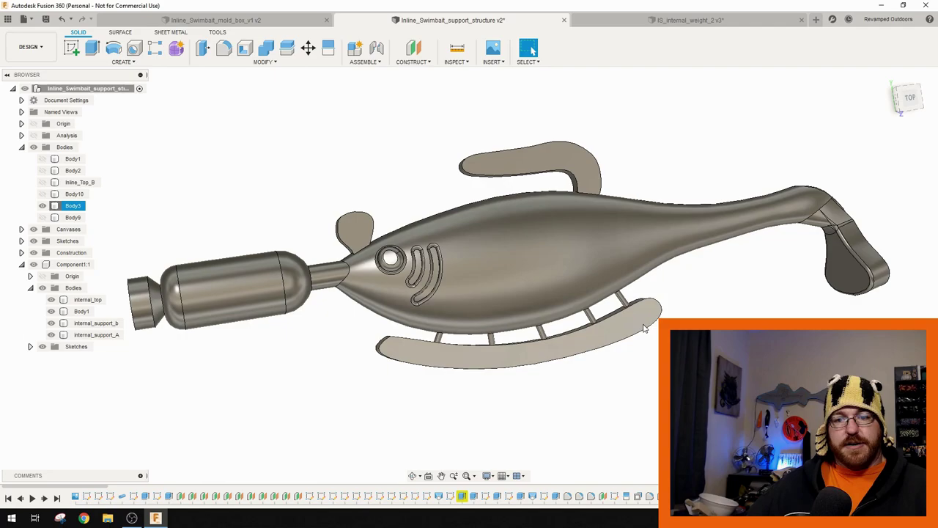
pyautogui.click(609, 310)
pyautogui.click(609, 309)
pyautogui.click(645, 319)
pyautogui.click(645, 319)
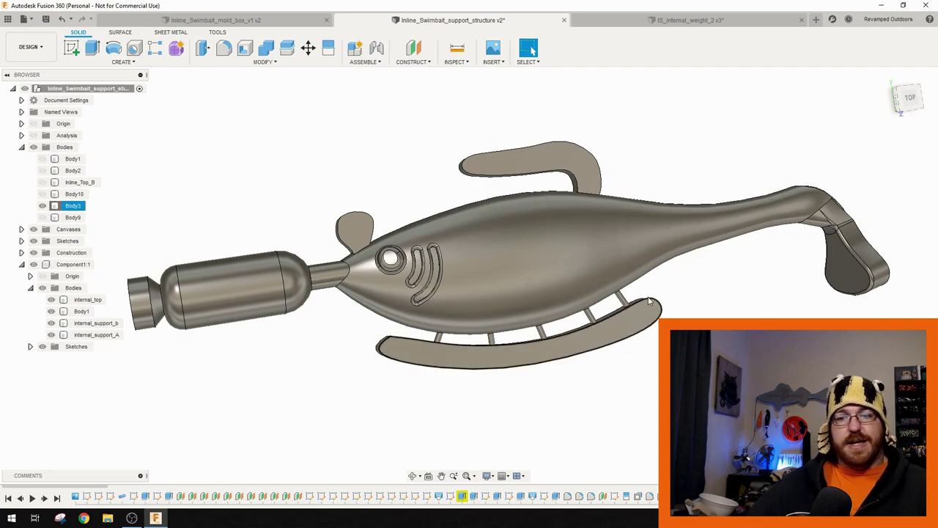
pyautogui.press('Escape')
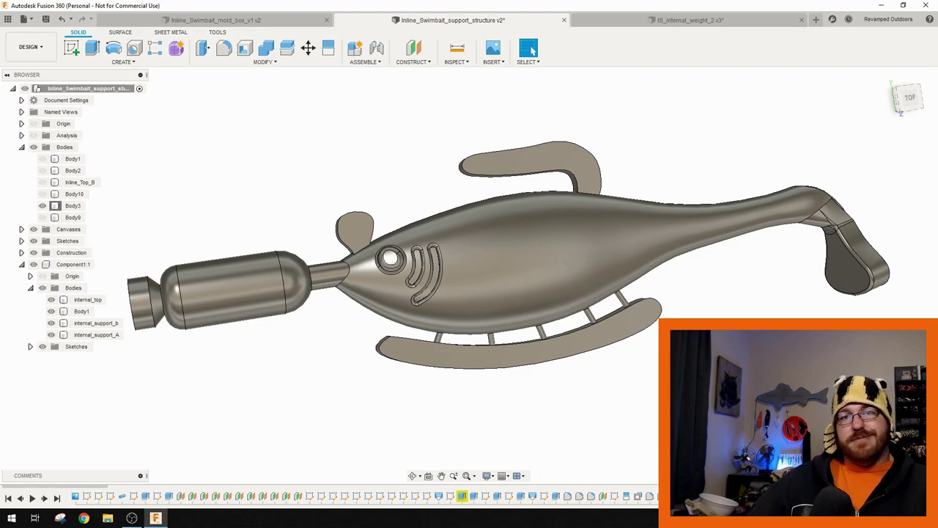
pyautogui.click(644, 329)
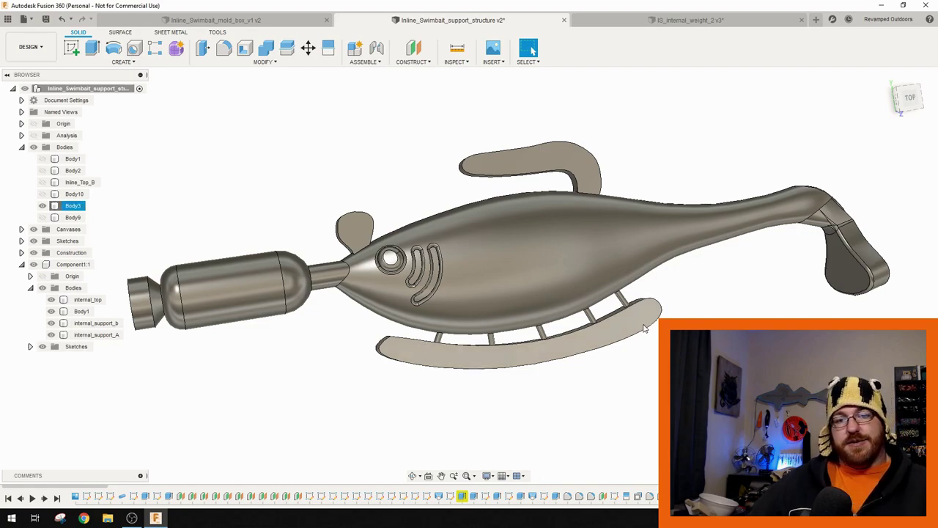